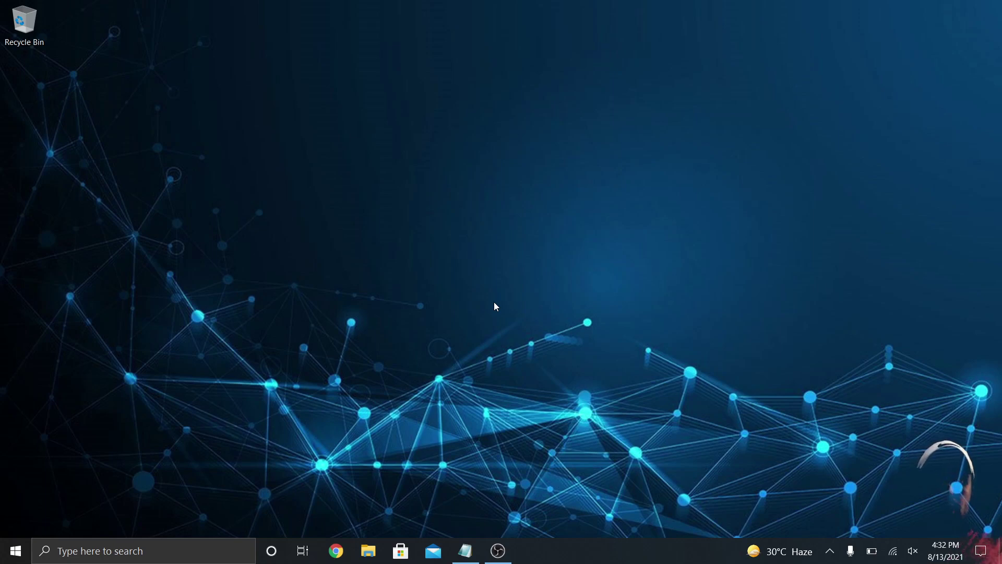
# Search 'pc name' to check the Windows version 21H1 in Settings, then close Settings
pyautogui.press('super')
pyautogui.write('pc name')
pyautogui.press('Return')
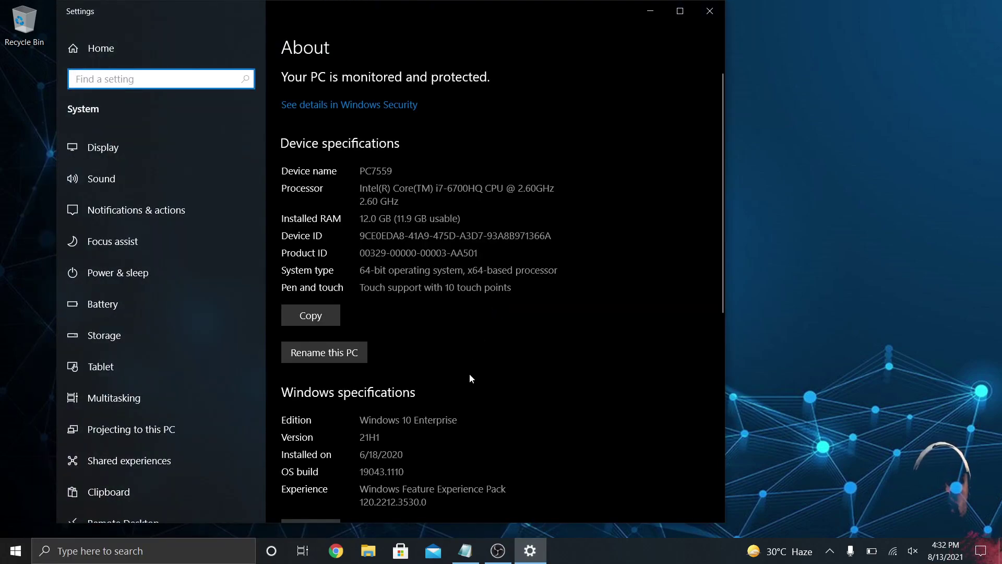
pyautogui.scroll(-5, 468, 374)
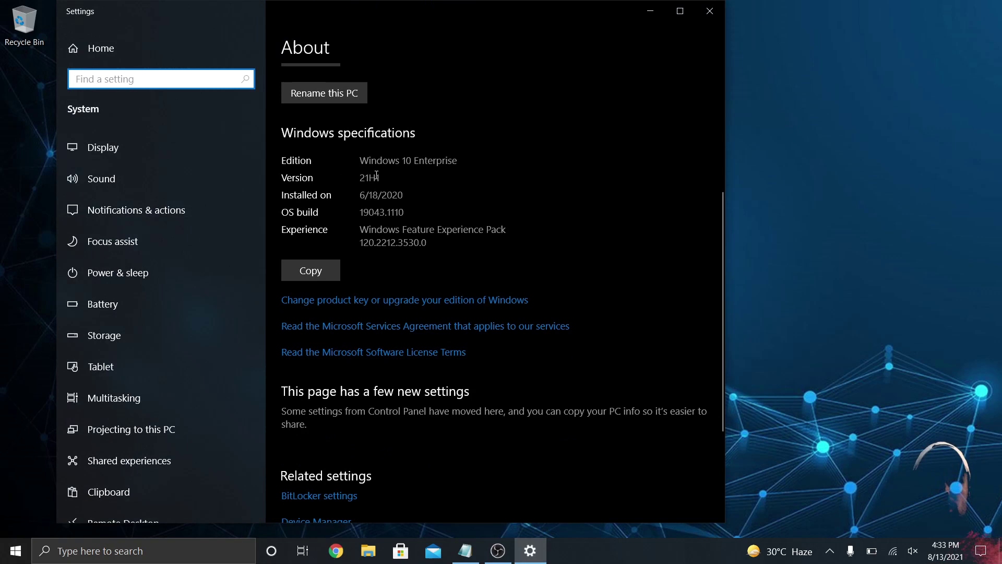
pyautogui.moveTo(387, 178); pyautogui.dragTo(347, 178)
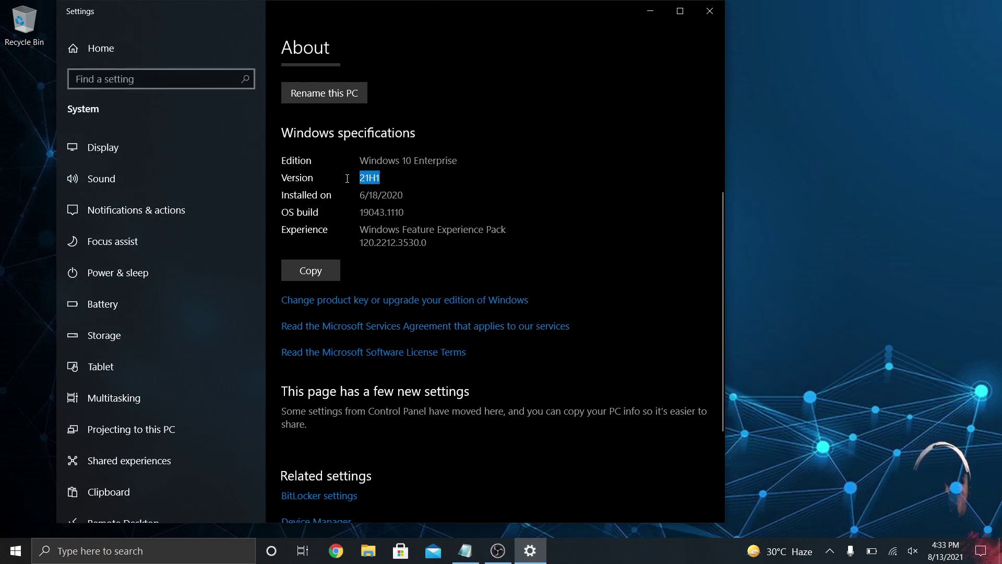
pyautogui.click(456, 184)
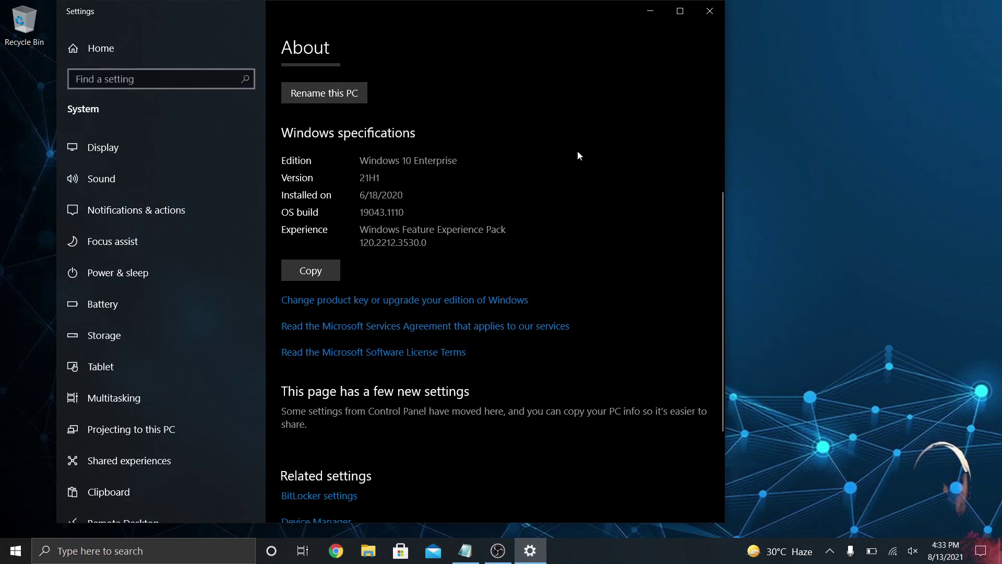
pyautogui.click(710, 11)
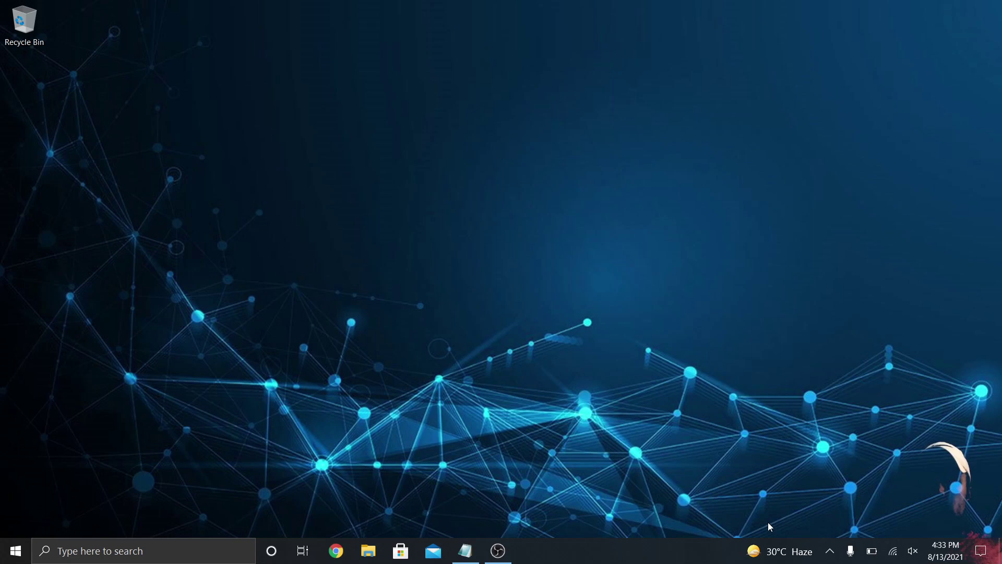
# Open, close and reopen News and interests, then open the weather card's options menu
pyautogui.click(800, 549)
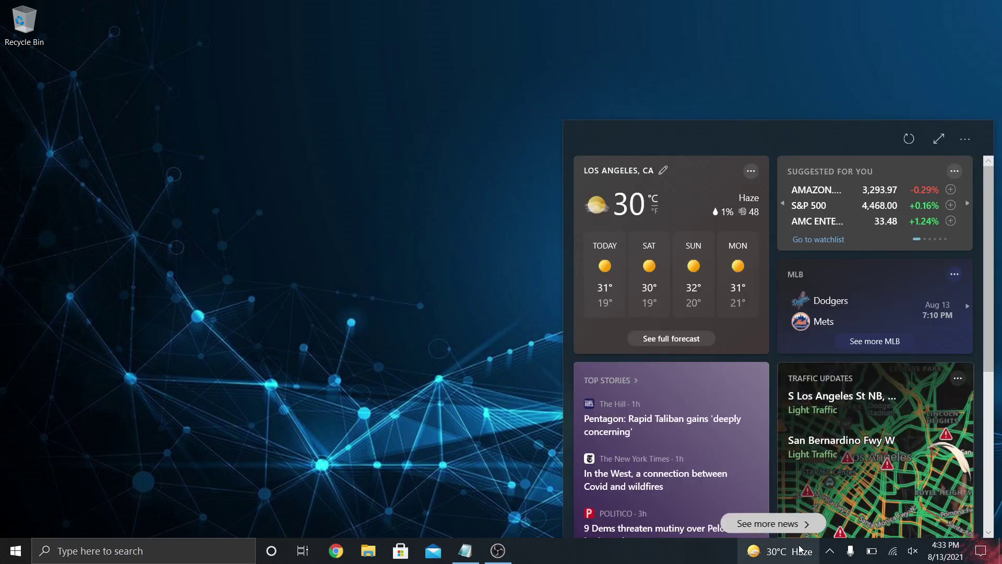
pyautogui.click(703, 555)
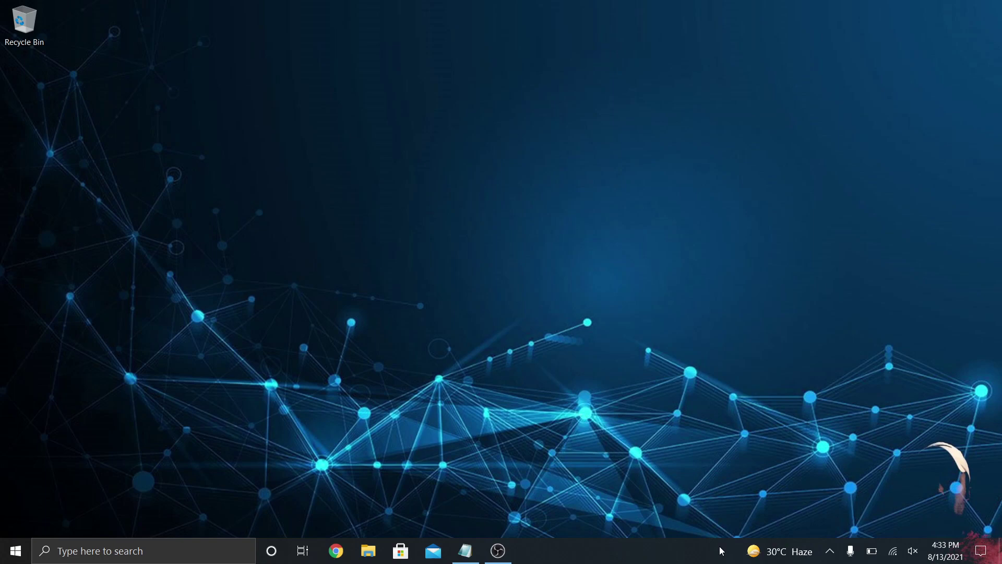
pyautogui.click(786, 549)
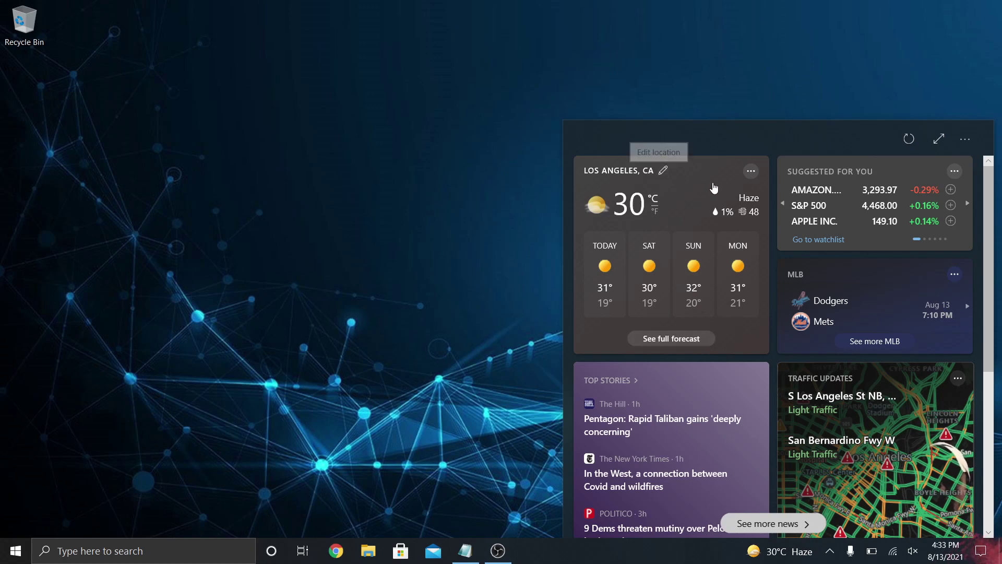
pyautogui.click(751, 172)
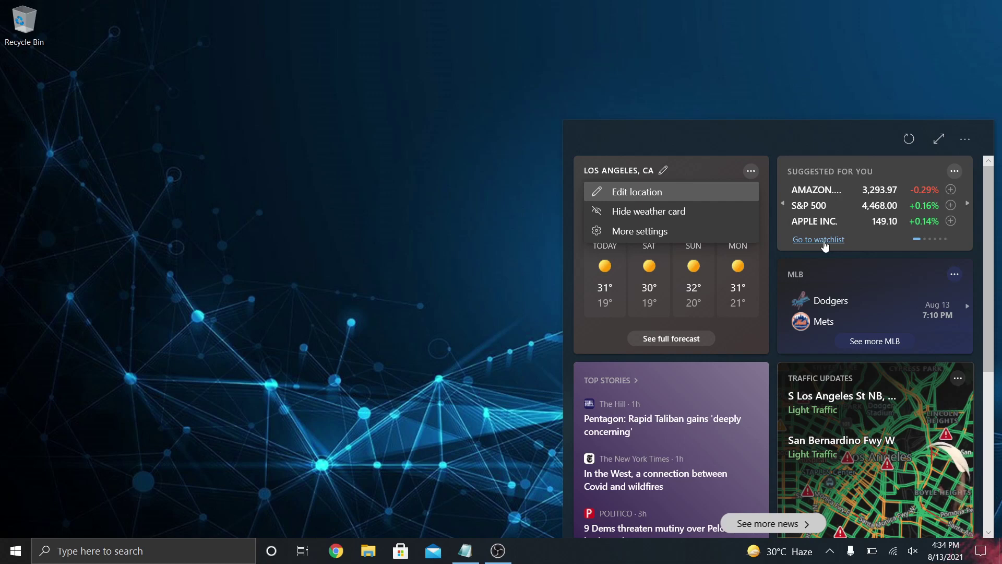
# Switch the money card through Market to Currencies and open its options menu
pyautogui.click(970, 205)
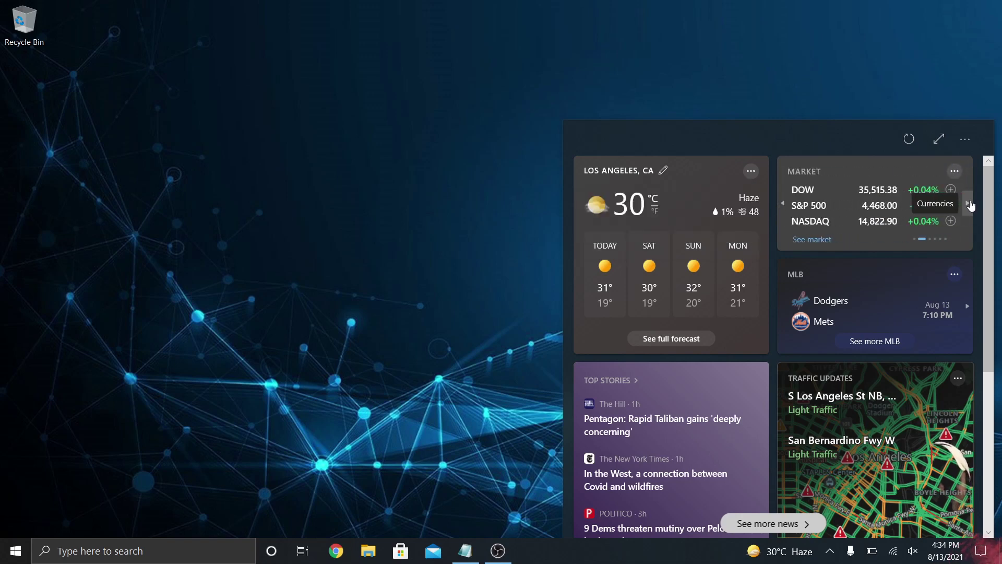
pyautogui.click(970, 205)
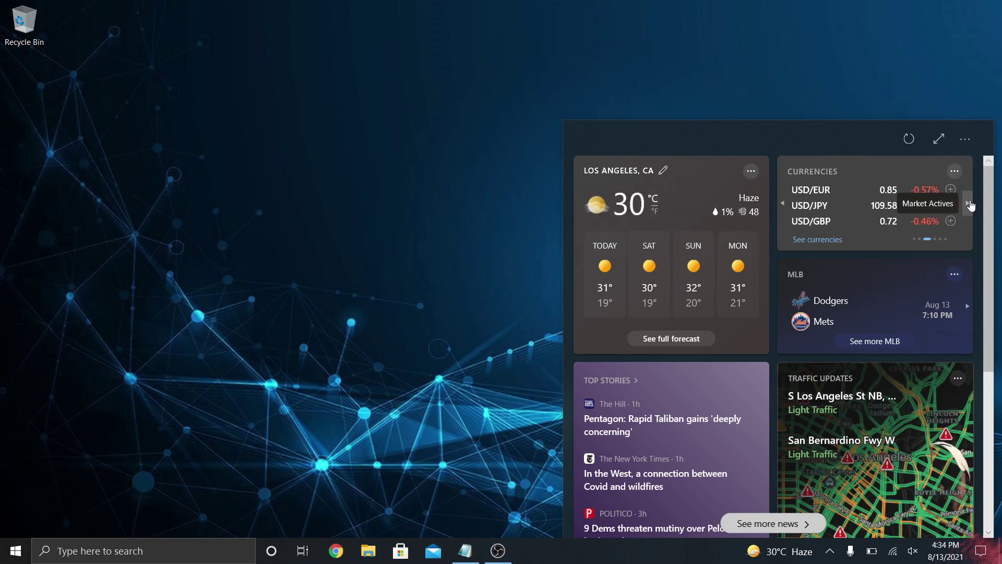
pyautogui.click(953, 171)
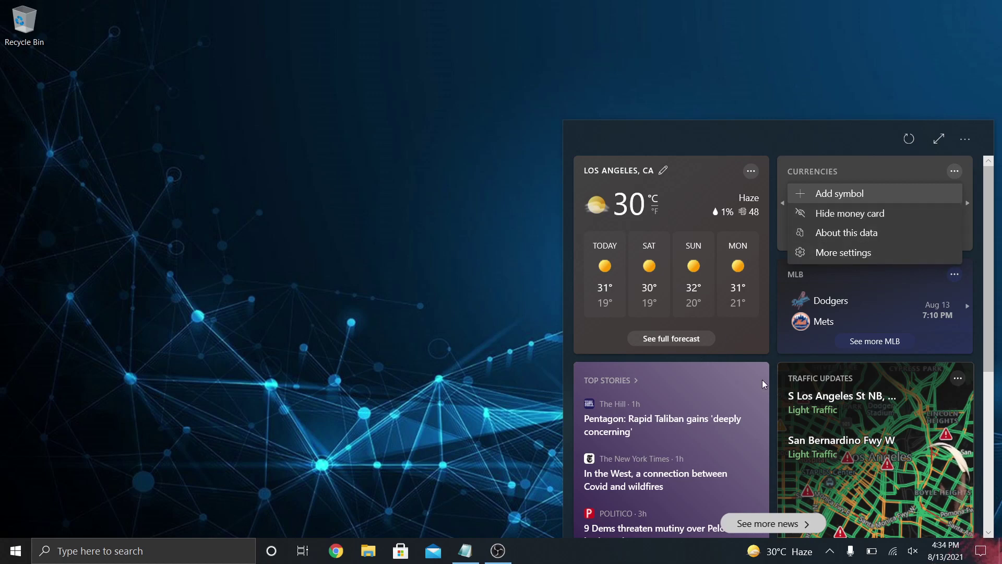
pyautogui.click(778, 361)
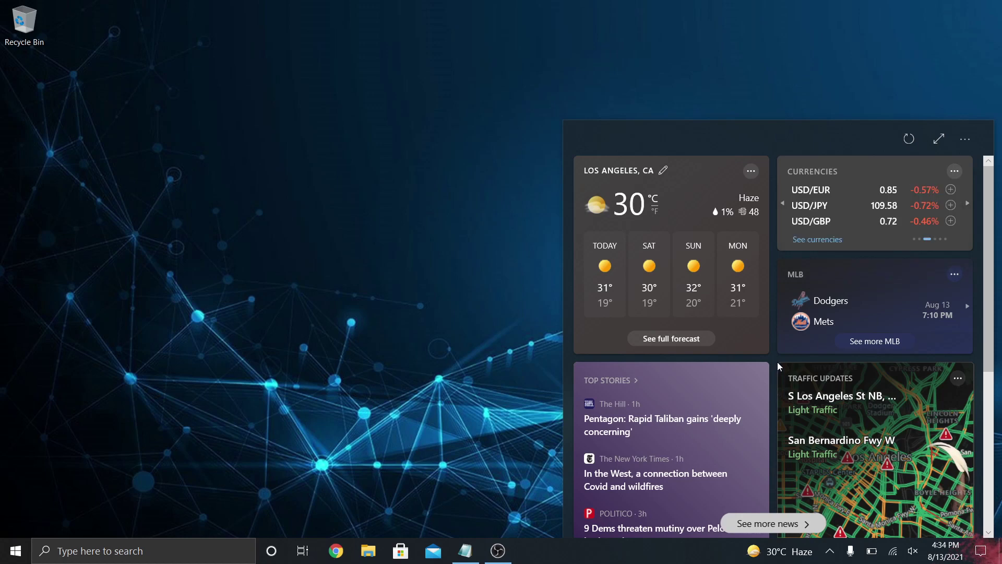
pyautogui.moveTo(673, 408)
pyautogui.scroll(-2, 796, 425)
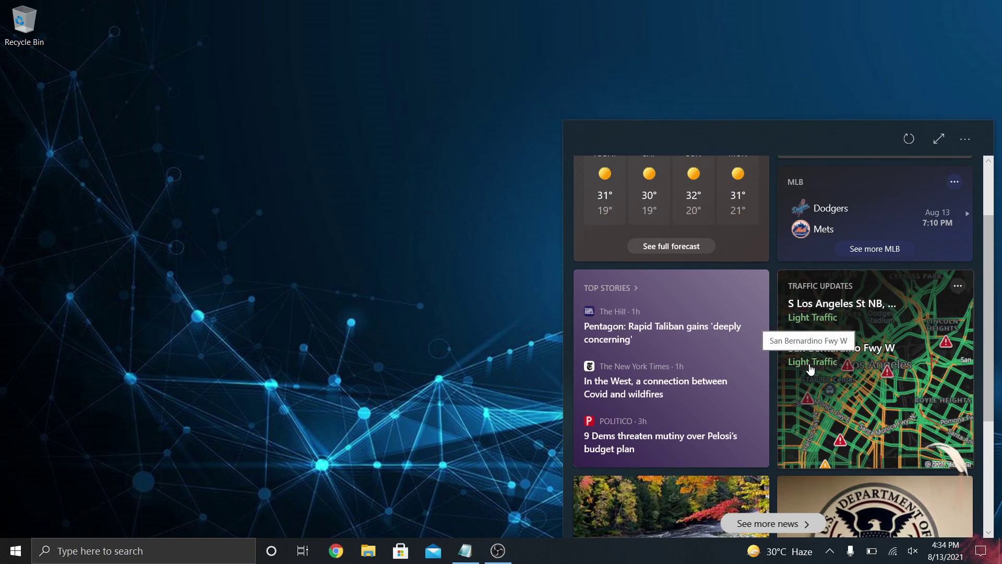
pyautogui.click(957, 287)
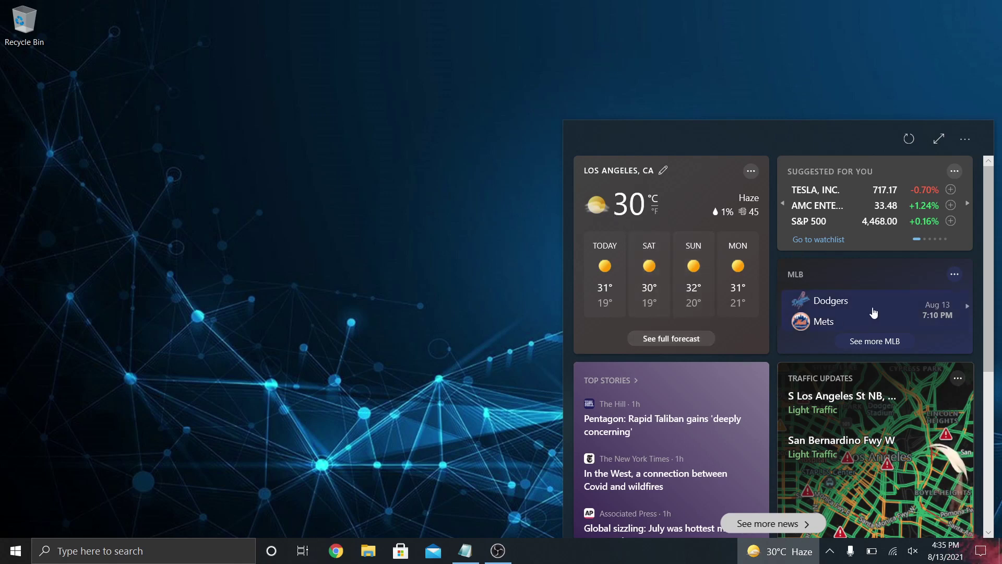
# Close the Dodgers vs Mets page in Chrome and reopen the News and interests feed
pyautogui.scroll(-1, 801, 358)
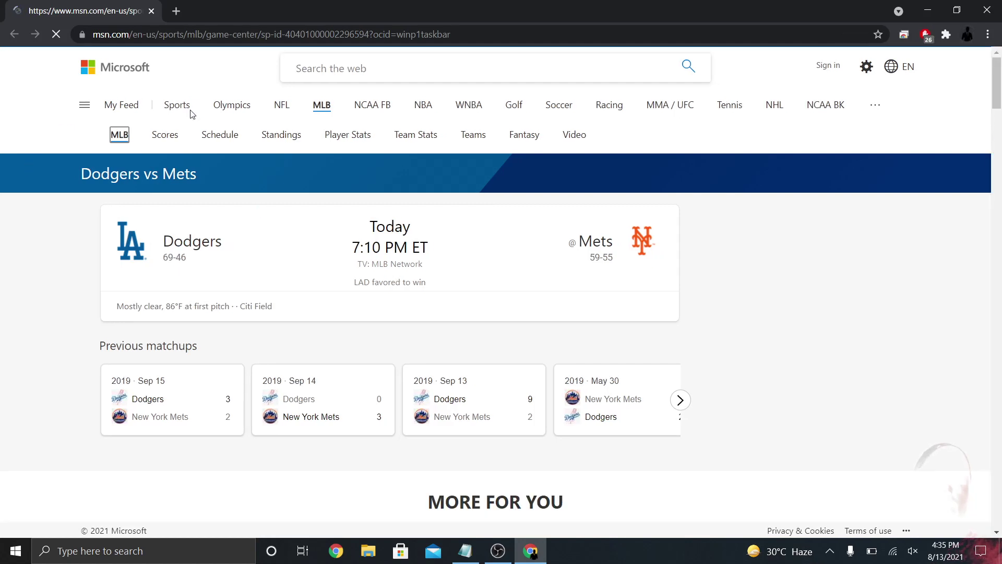
pyautogui.click(988, 12)
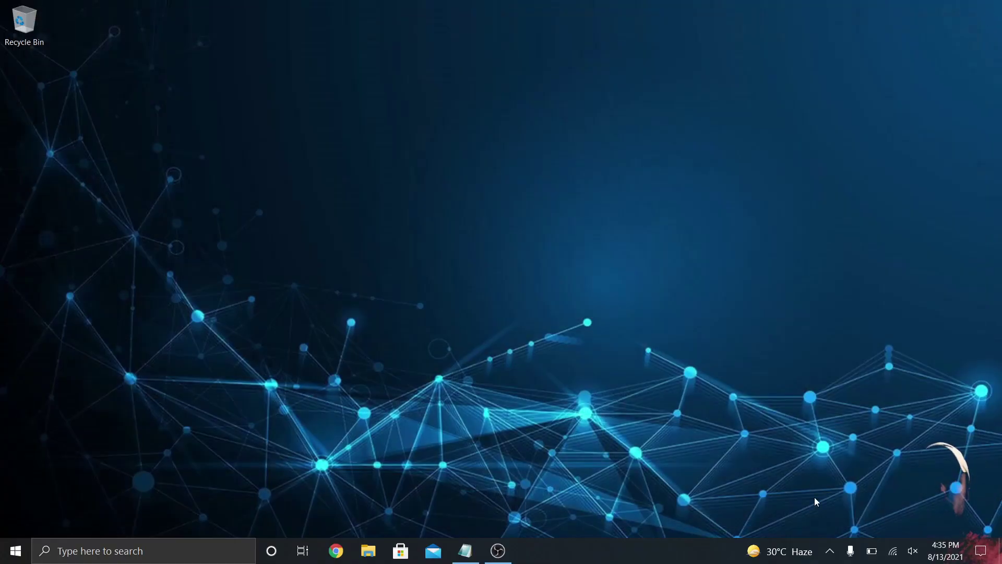
pyautogui.click(789, 553)
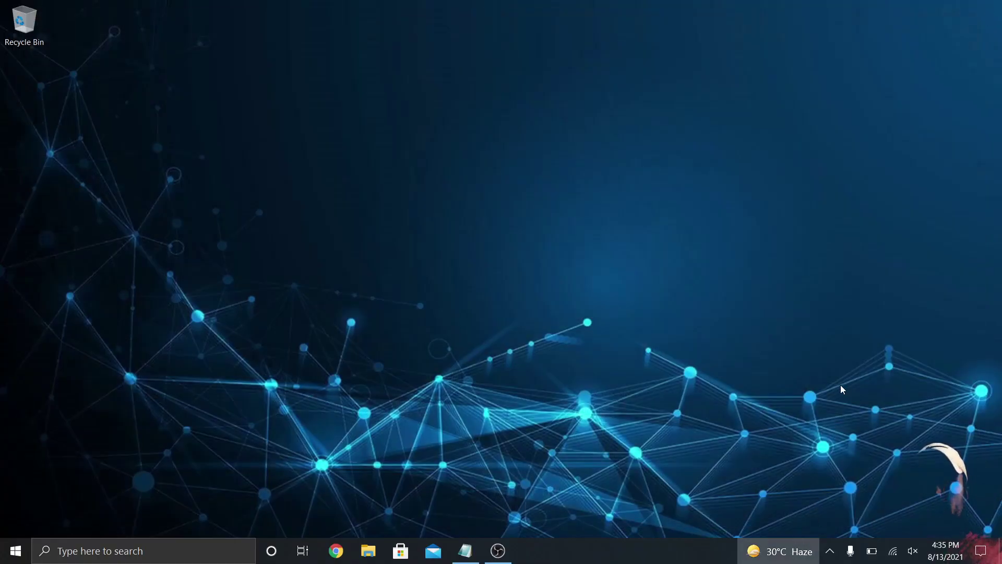
pyautogui.scroll(-2, 768, 400)
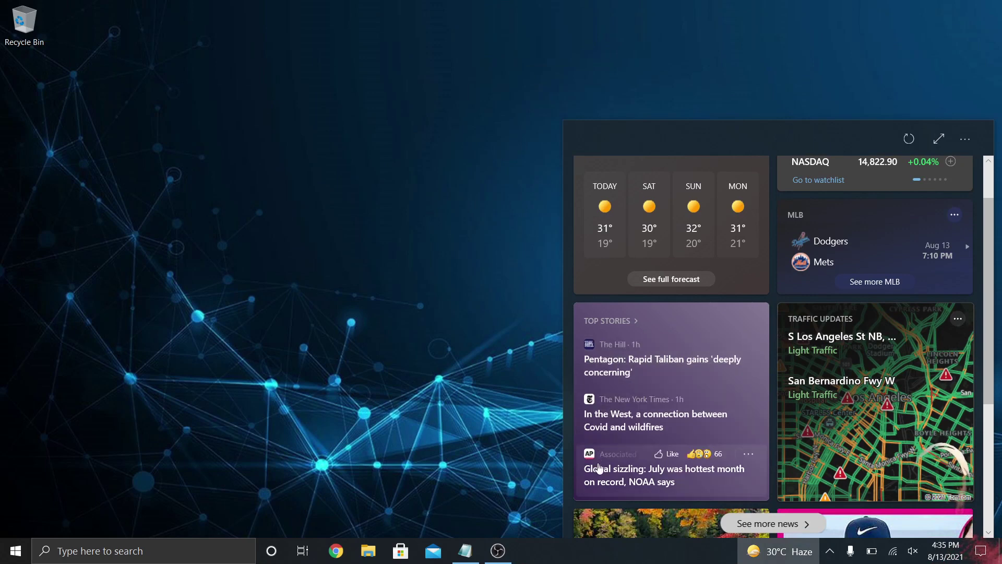
pyautogui.scroll(-1, 679, 428)
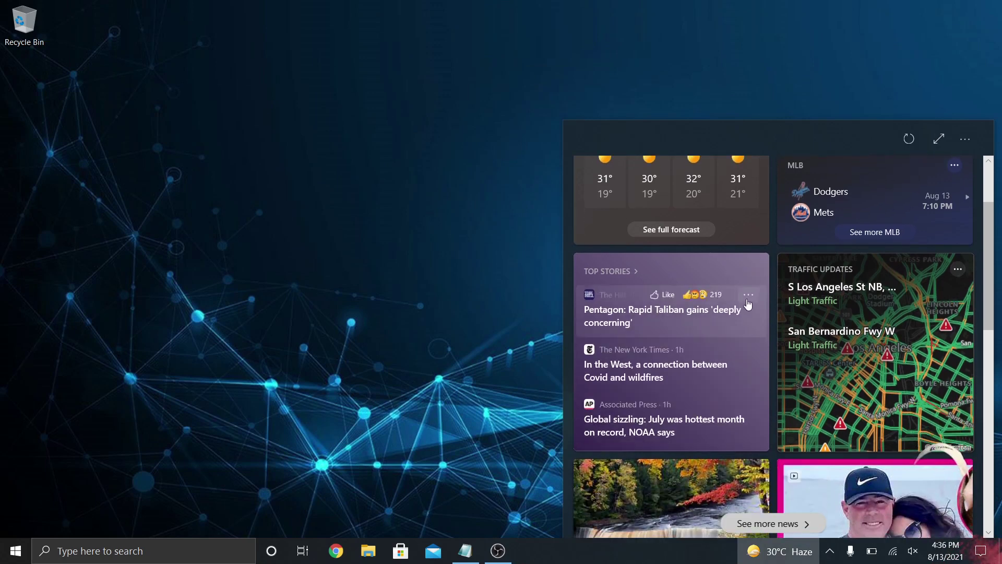
# Open the options menu for The Hill story and scroll further down the feed
pyautogui.click(748, 296)
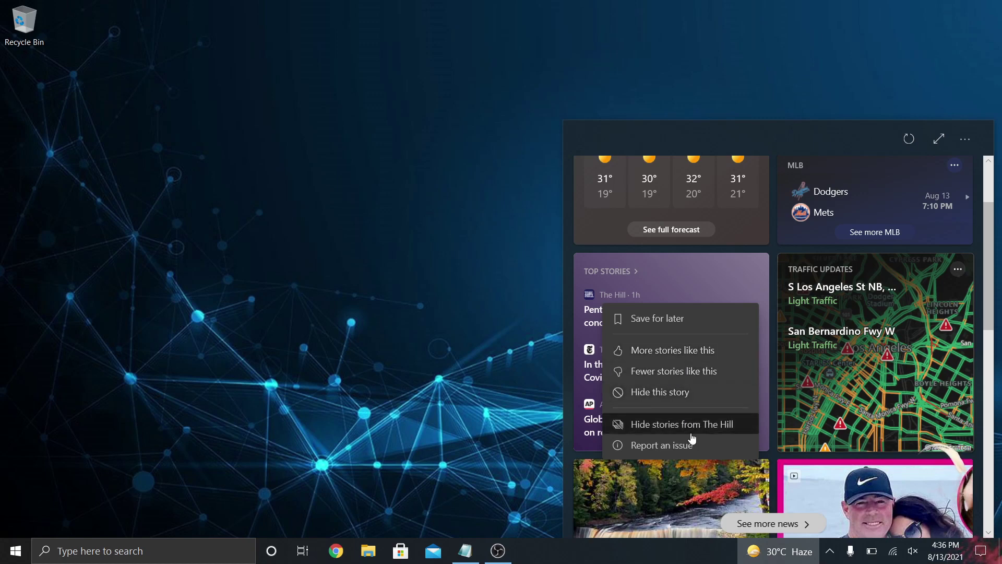
pyautogui.scroll(-4, 804, 418)
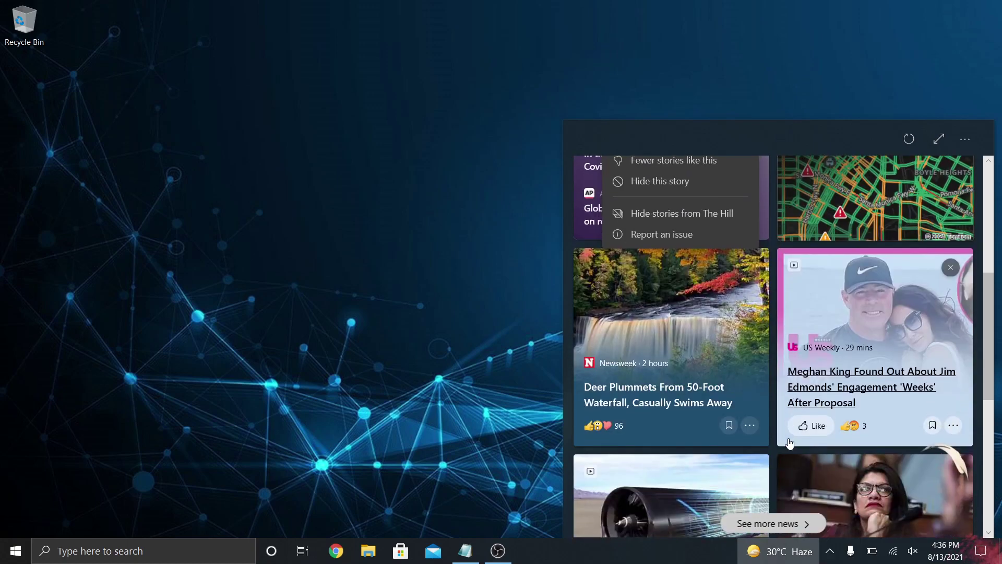
pyautogui.scroll(-3, 790, 442)
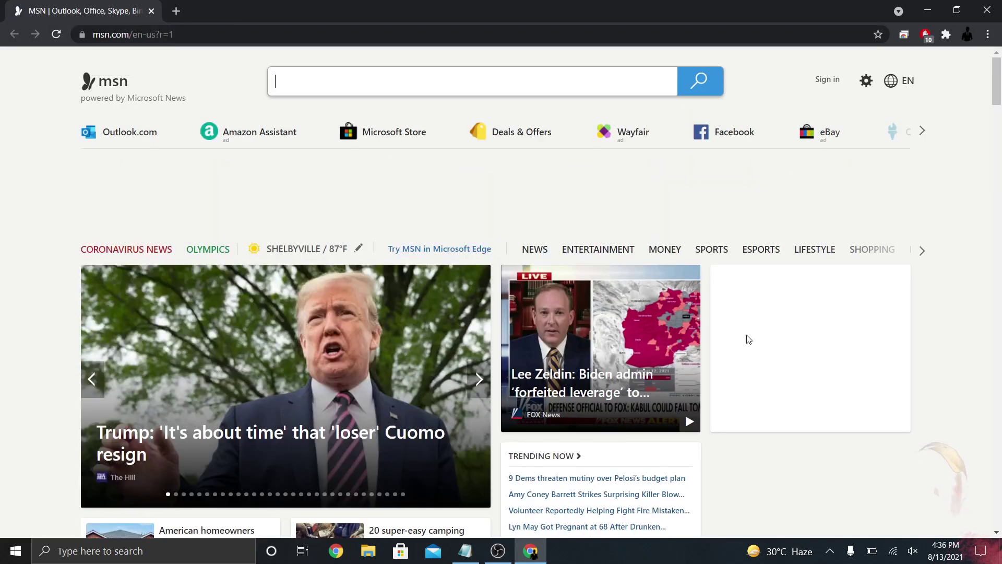
# From the news panel's settings menu, choose Manage interests to open MSN in a new tab
pyautogui.click(773, 554)
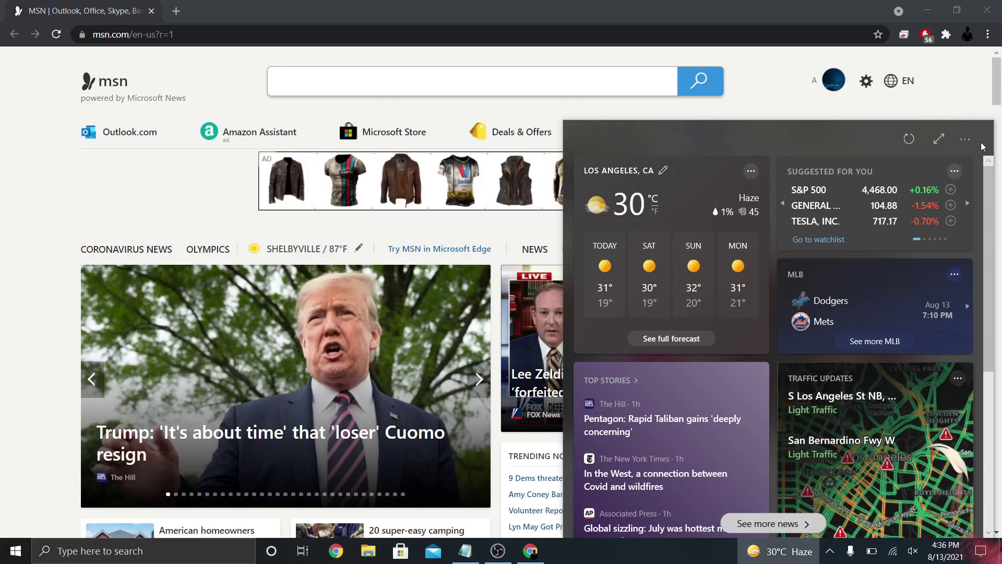
pyautogui.click(965, 139)
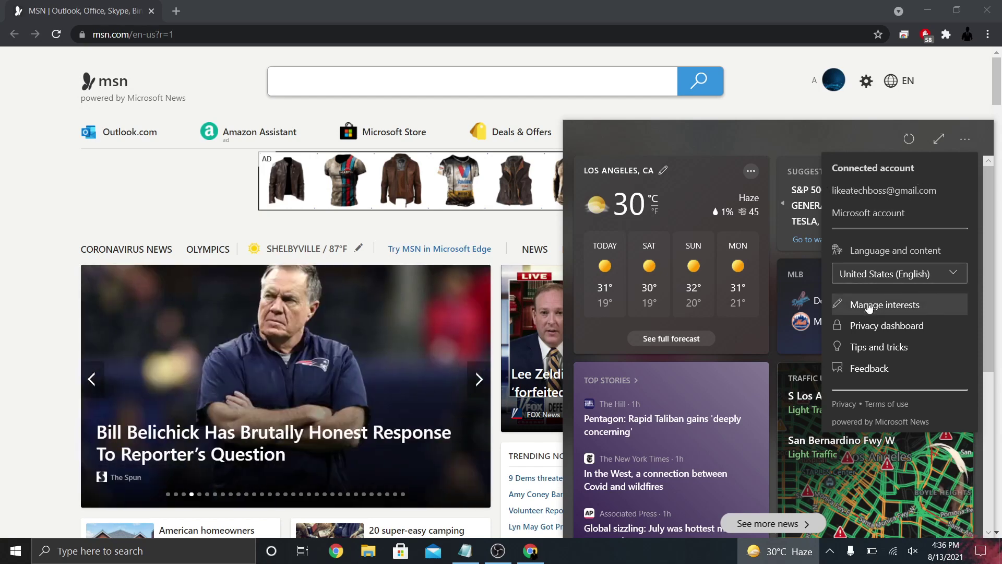
pyautogui.click(868, 306)
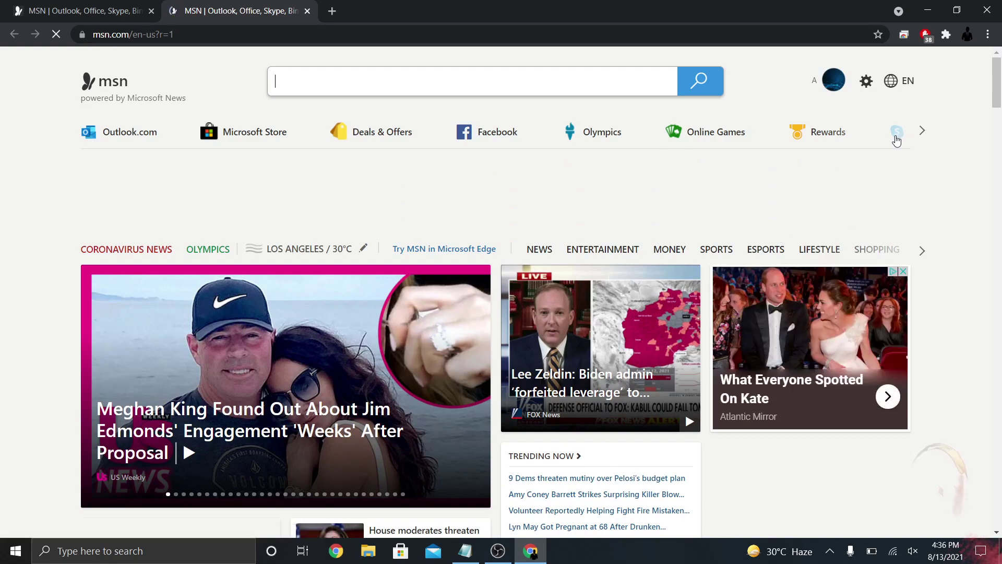
pyautogui.scroll(-1, 975, 306)
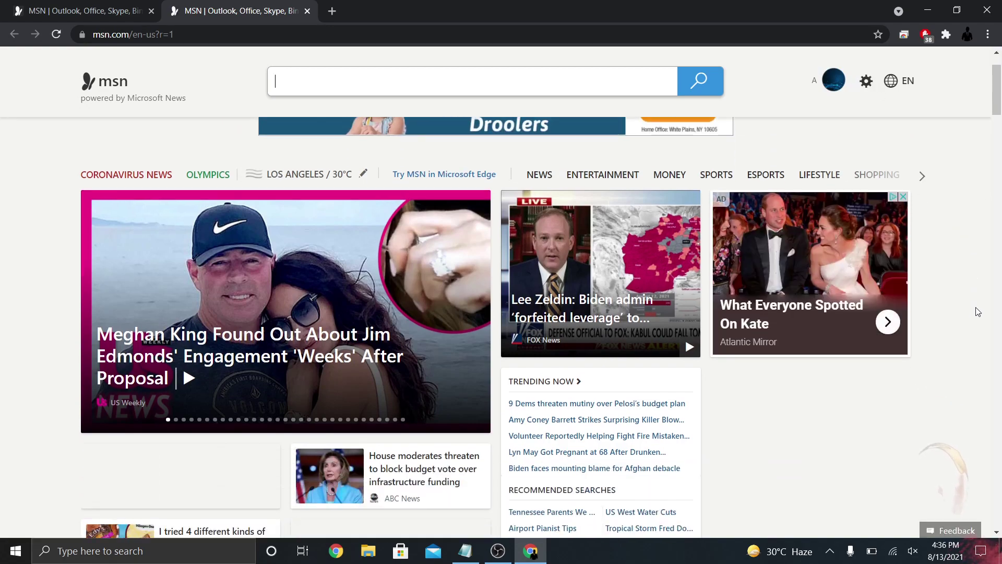
pyautogui.scroll(-8, 976, 307)
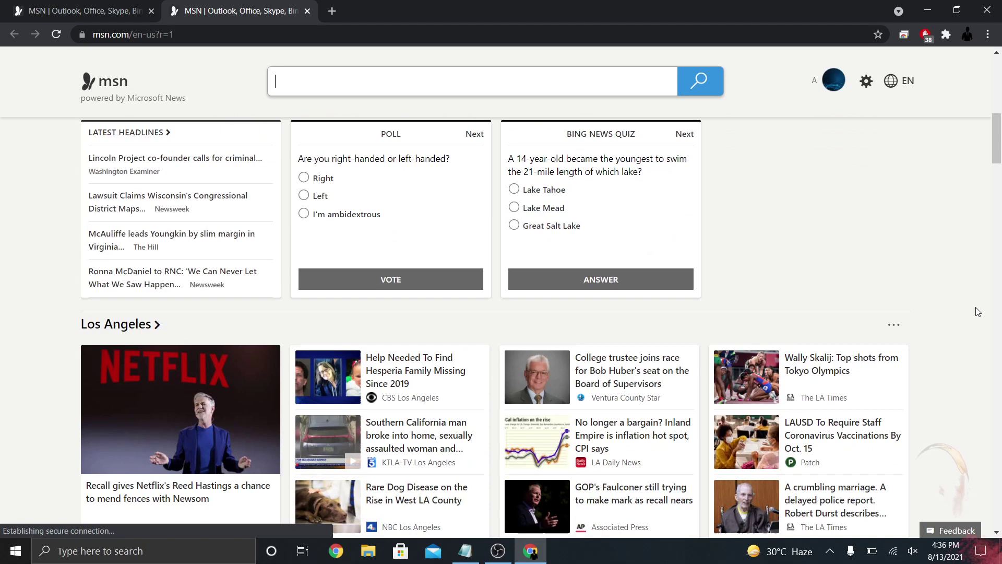
pyautogui.scroll(-1, 296, 334)
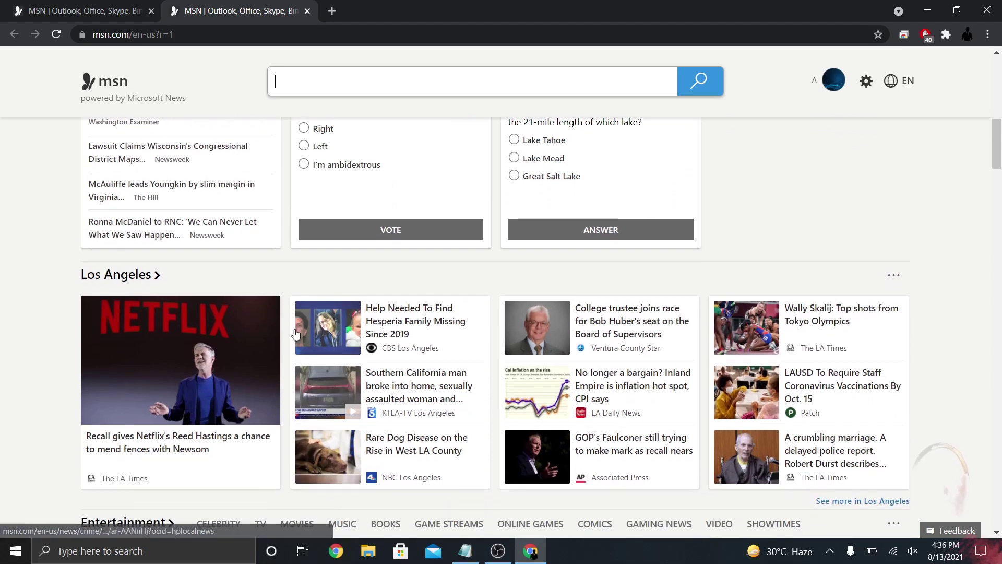
pyautogui.click(893, 276)
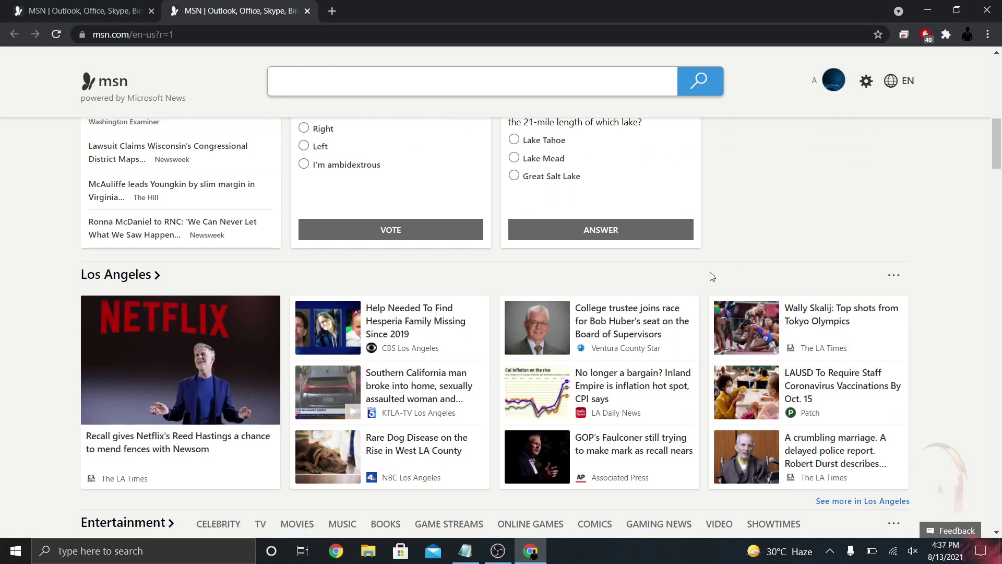
pyautogui.click(782, 556)
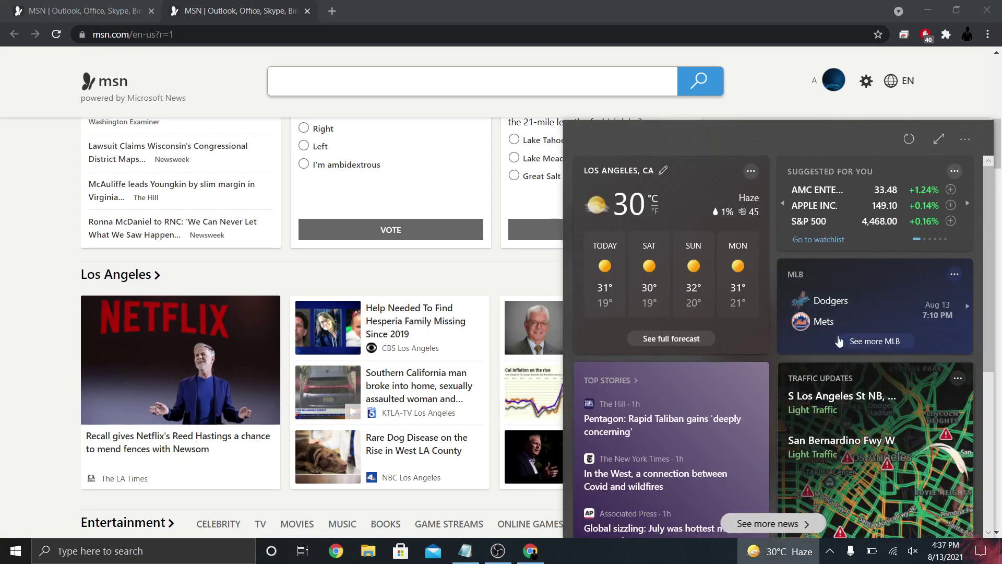
pyautogui.click(965, 139)
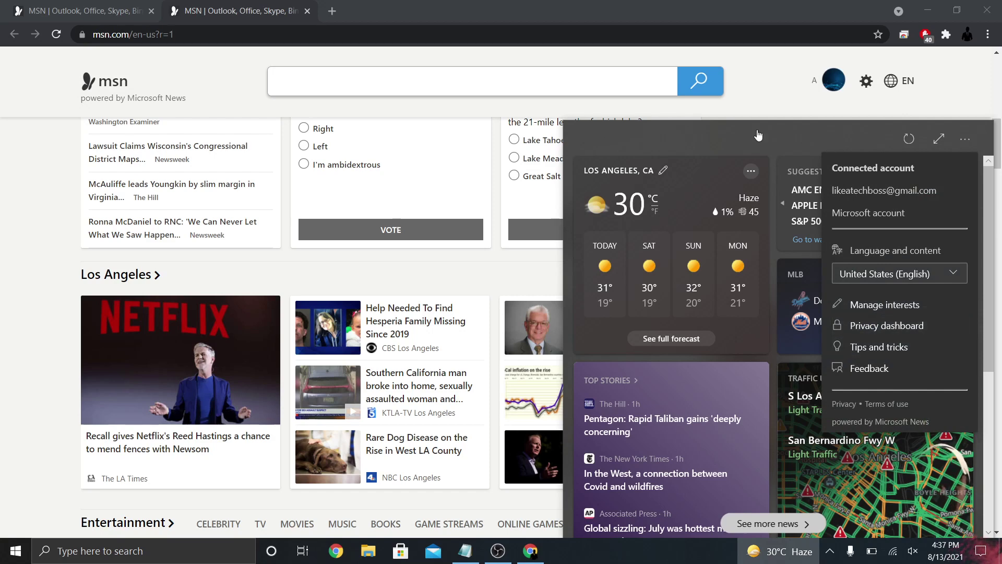
pyautogui.click(745, 14)
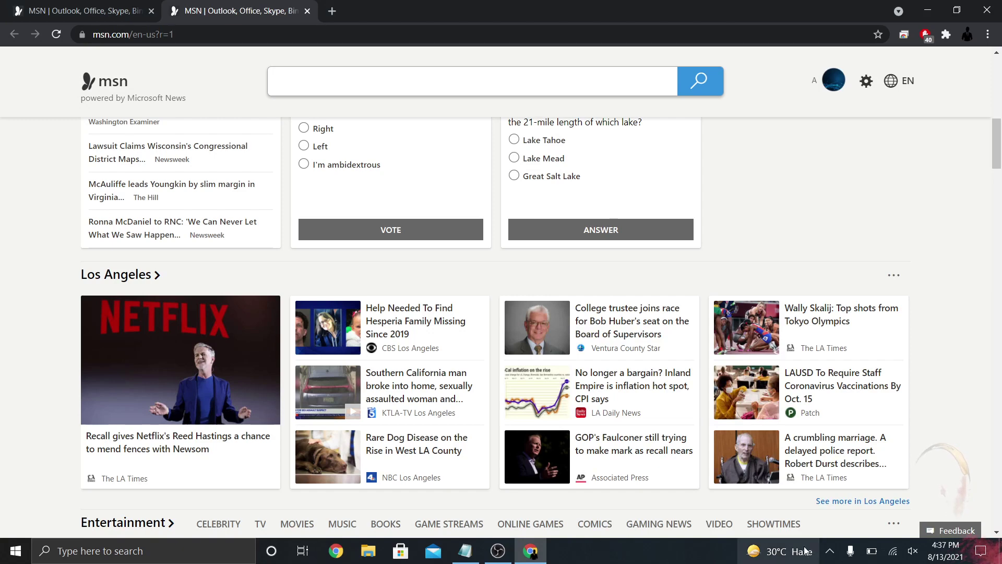
pyautogui.moveTo(806, 551)
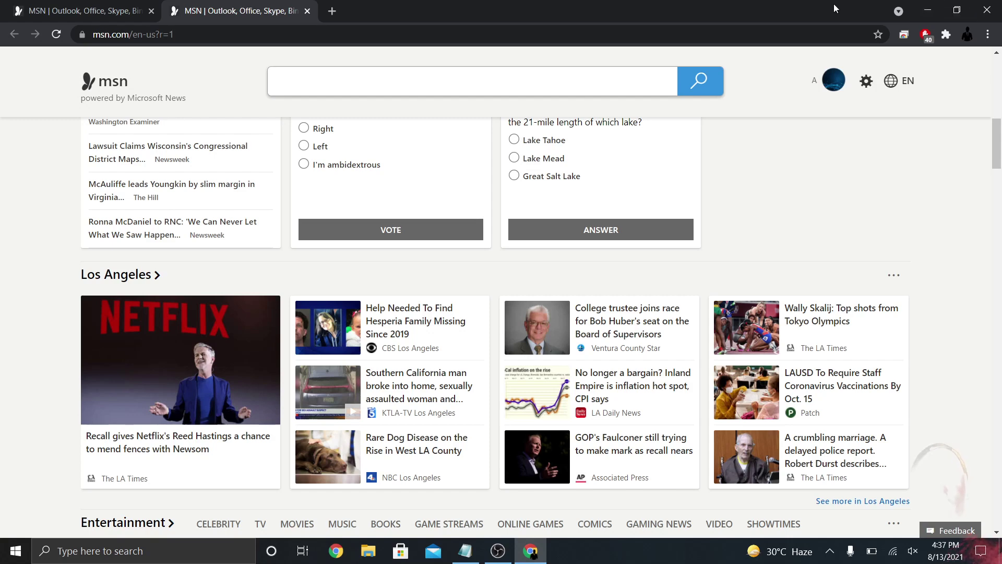
# Close Chrome and launch Microsoft Edge by searching 'edg' from Start
pyautogui.click(988, 10)
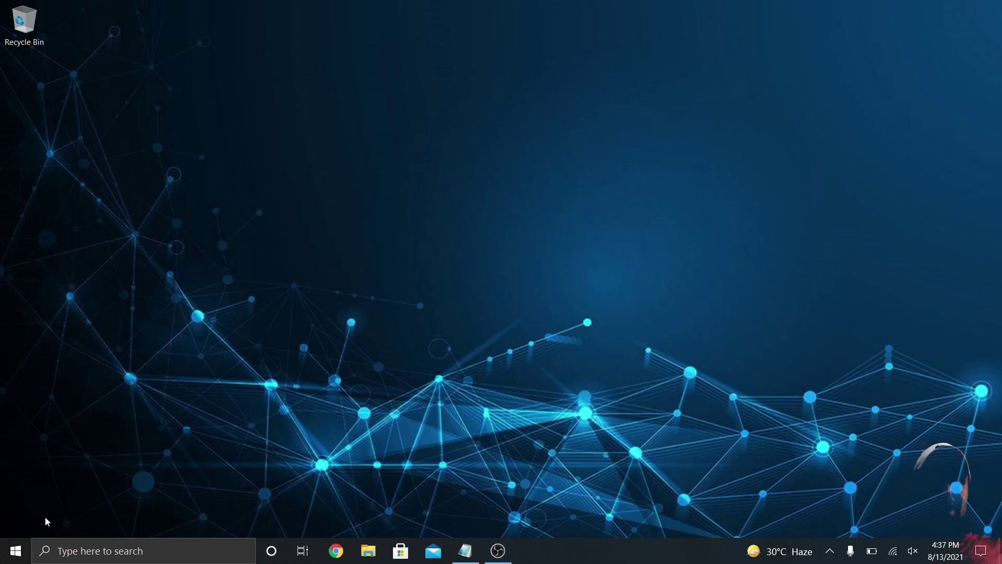
pyautogui.click(9, 552)
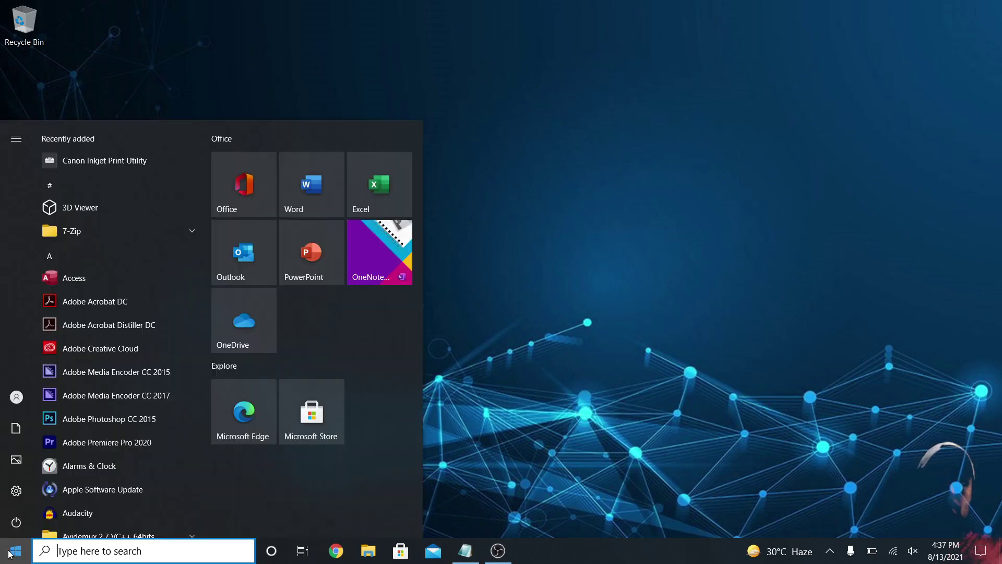
pyautogui.write('edg')
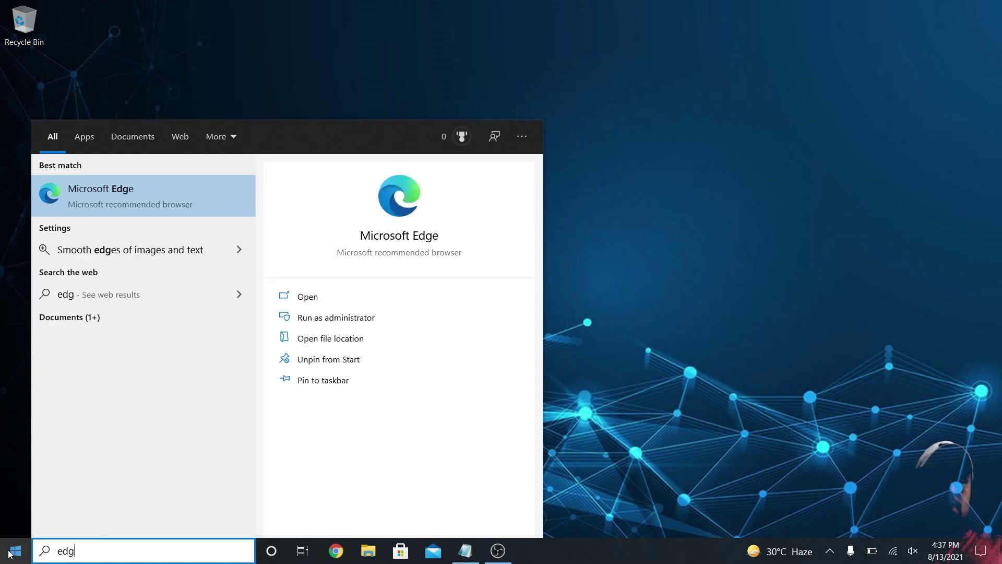
pyautogui.press('Return')
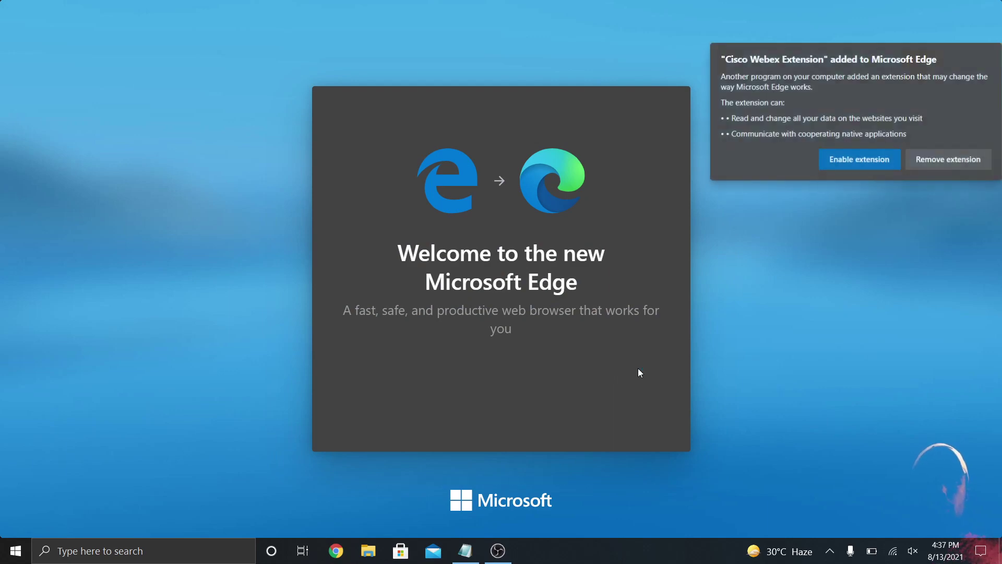
# Remove the Cisco Webex extension and skip through the Edge welcome slides to setup
pyautogui.click(928, 164)
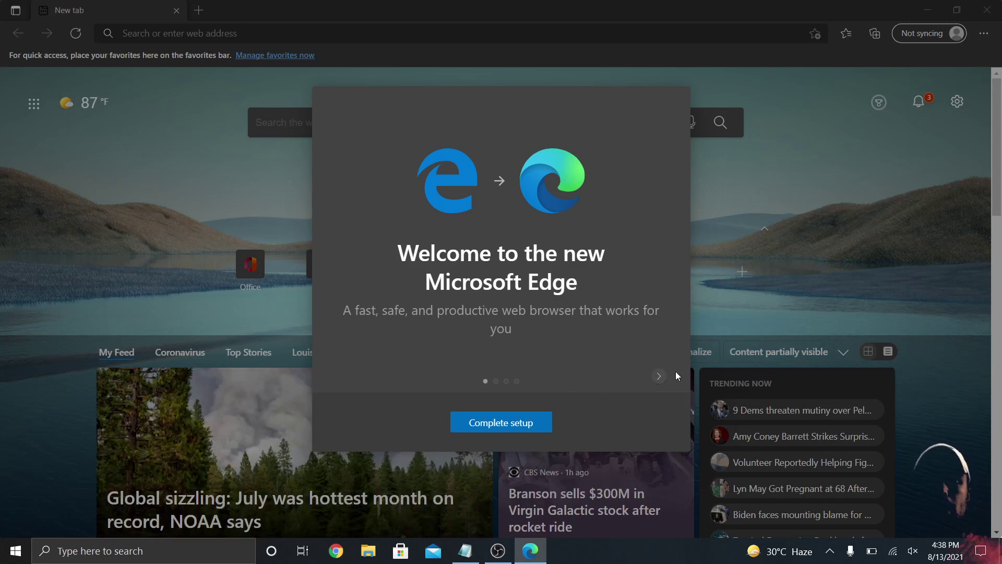
pyautogui.click(658, 376)
pyautogui.click(658, 376)
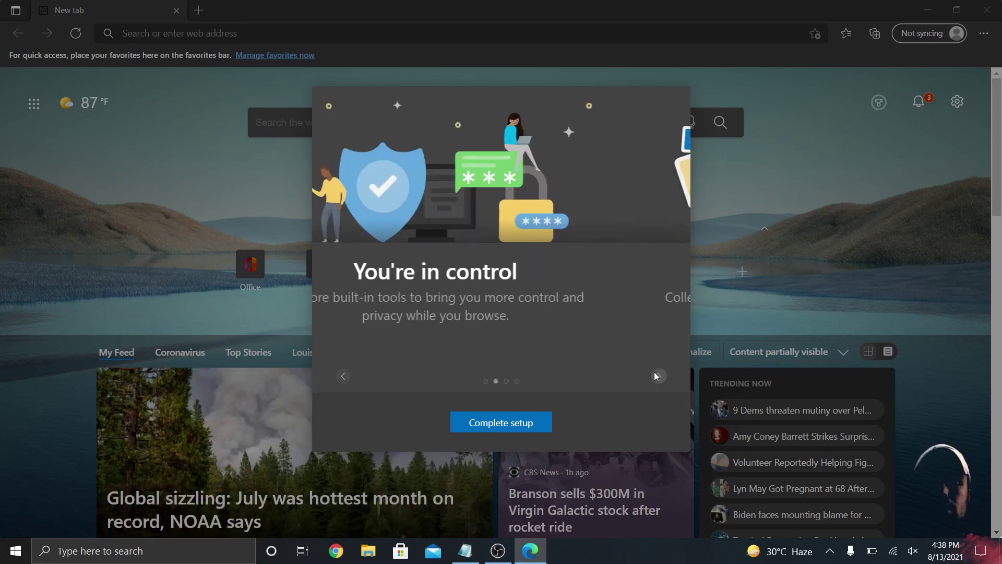
pyautogui.click(656, 376)
pyautogui.click(528, 427)
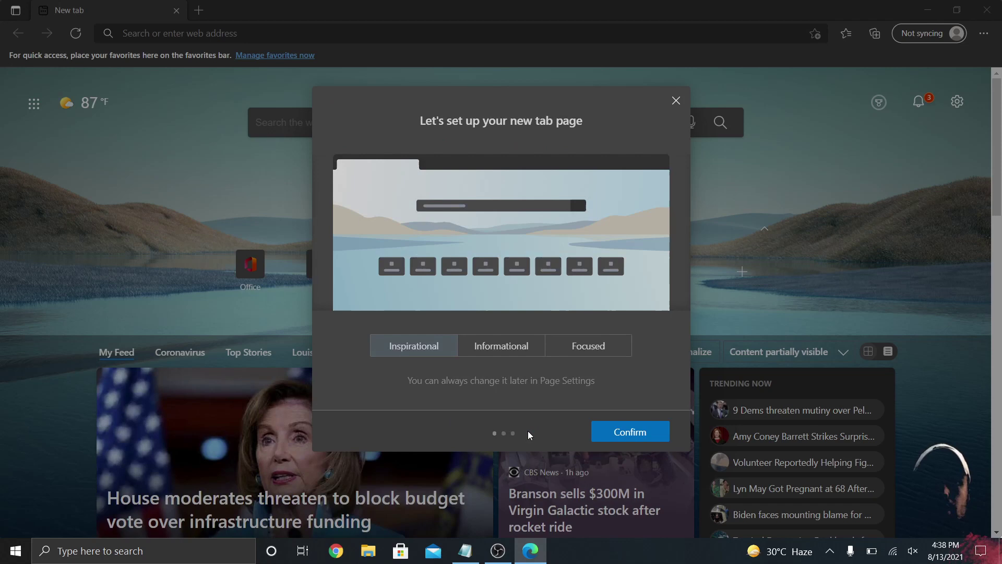
# Choose the Informational new tab layout and turn off sync and personalization
pyautogui.click(509, 360)
pyautogui.click(627, 434)
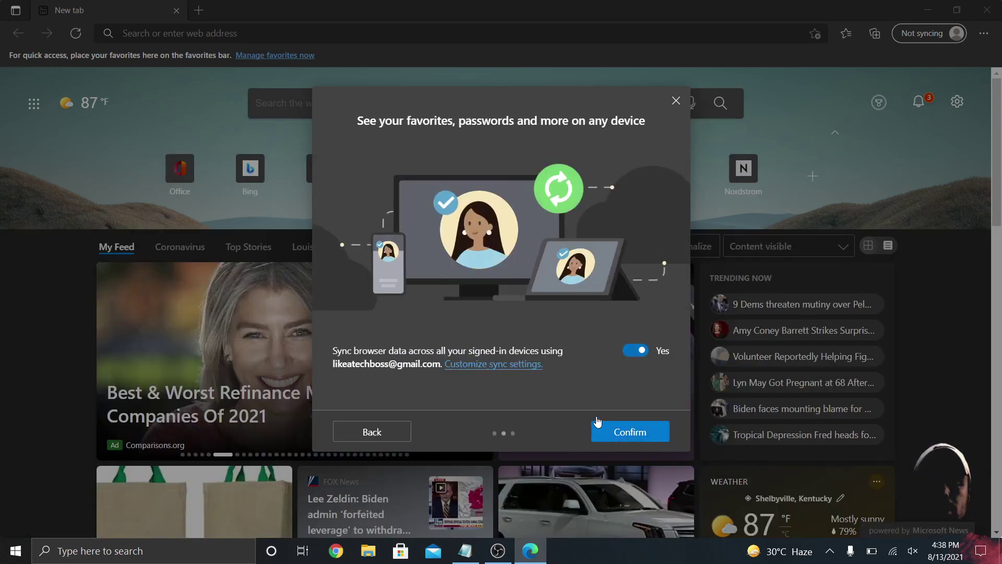
pyautogui.click(639, 352)
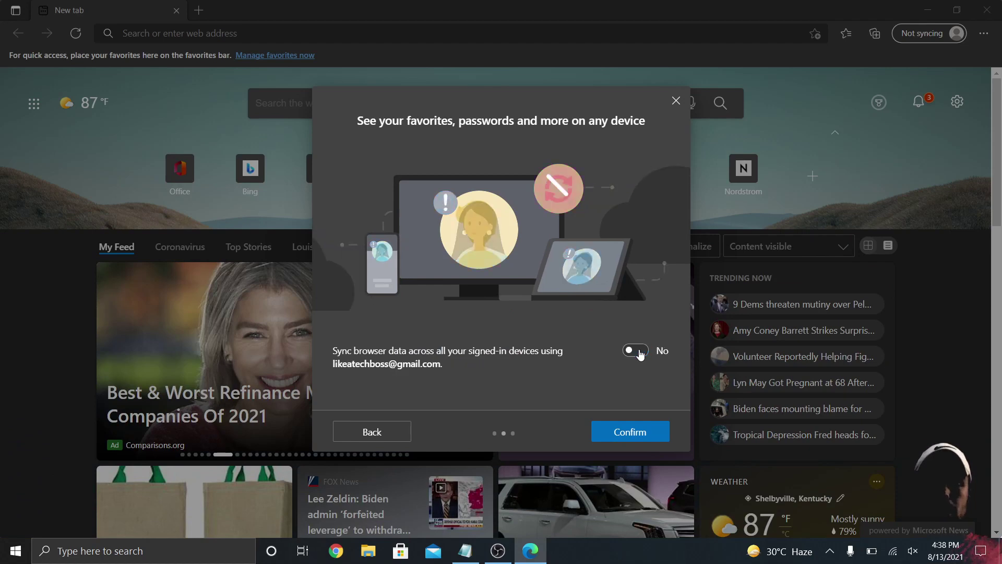
pyautogui.click(659, 432)
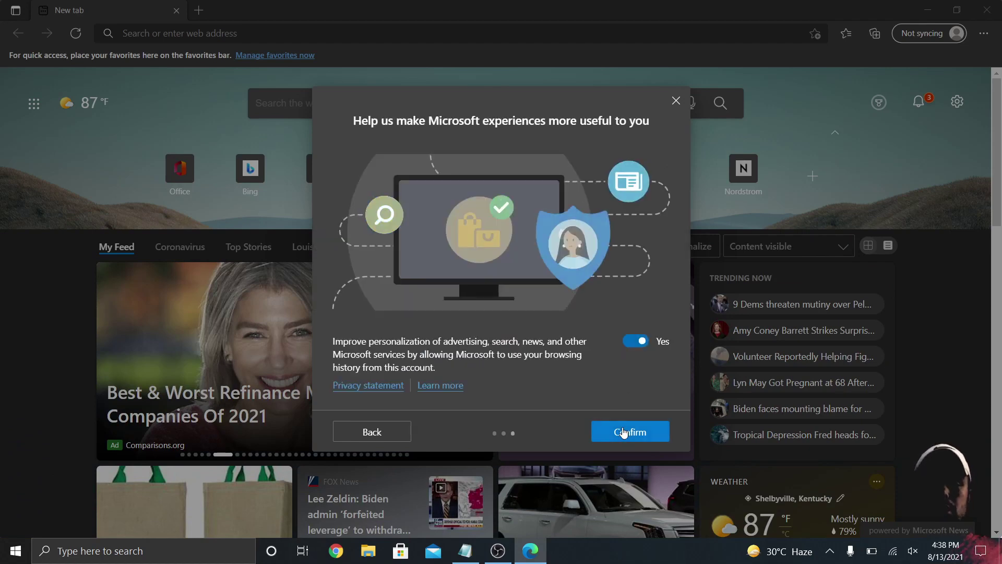
pyautogui.click(628, 348)
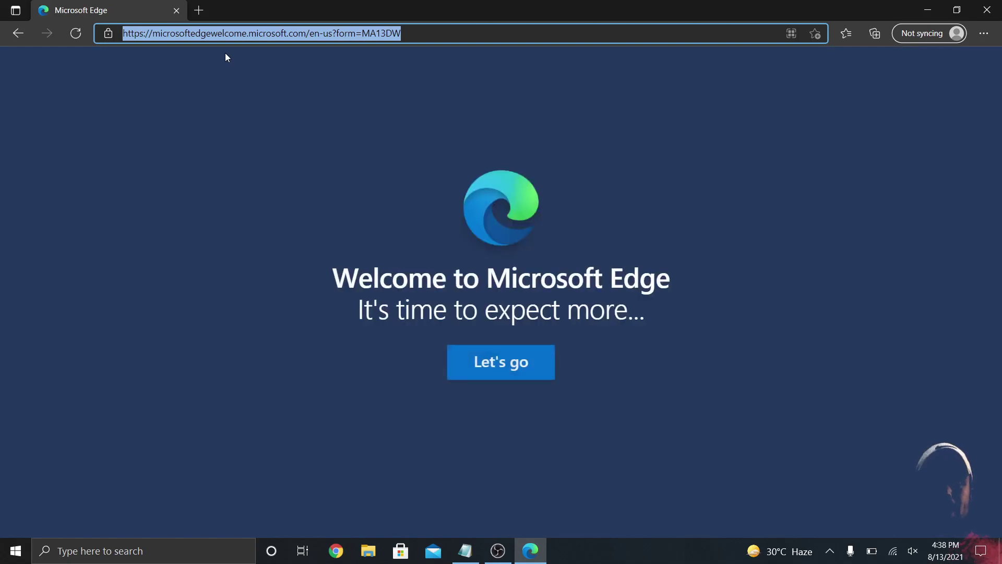
# Start the Edge welcome tour and open the Settings and more menu
pyautogui.click(480, 367)
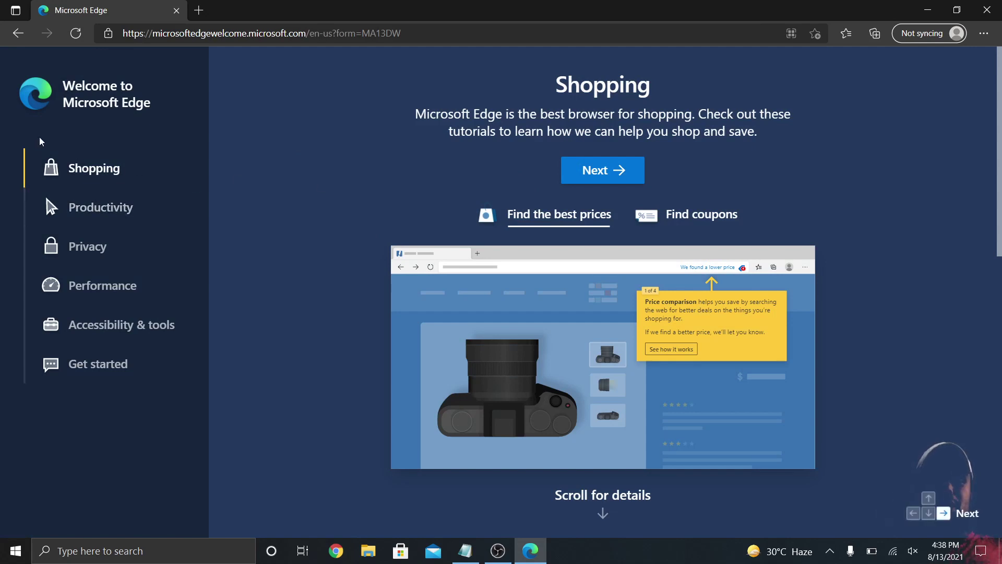
pyautogui.click(982, 34)
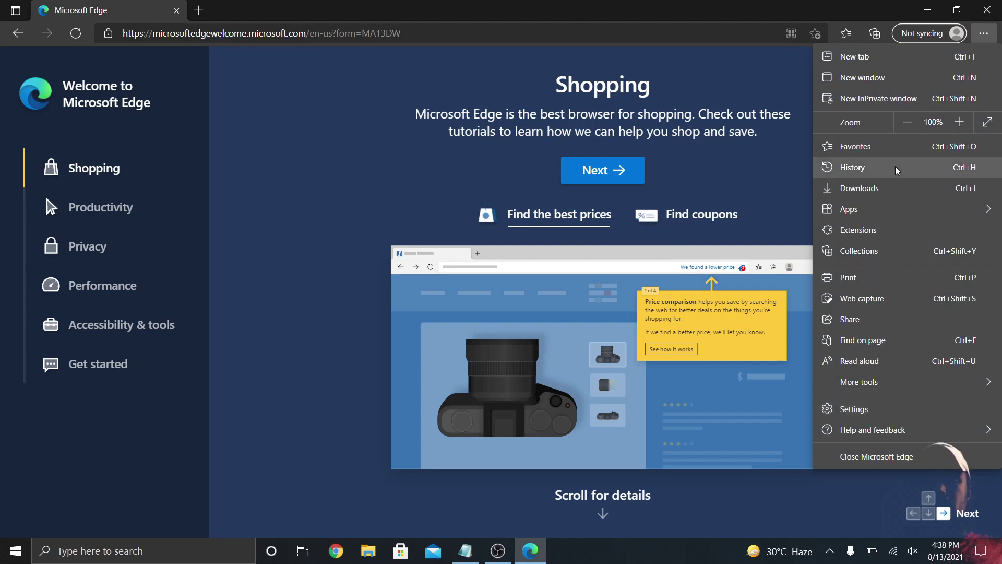
# View Edge's Settings profile page, then close Microsoft Edge
pyautogui.click(875, 409)
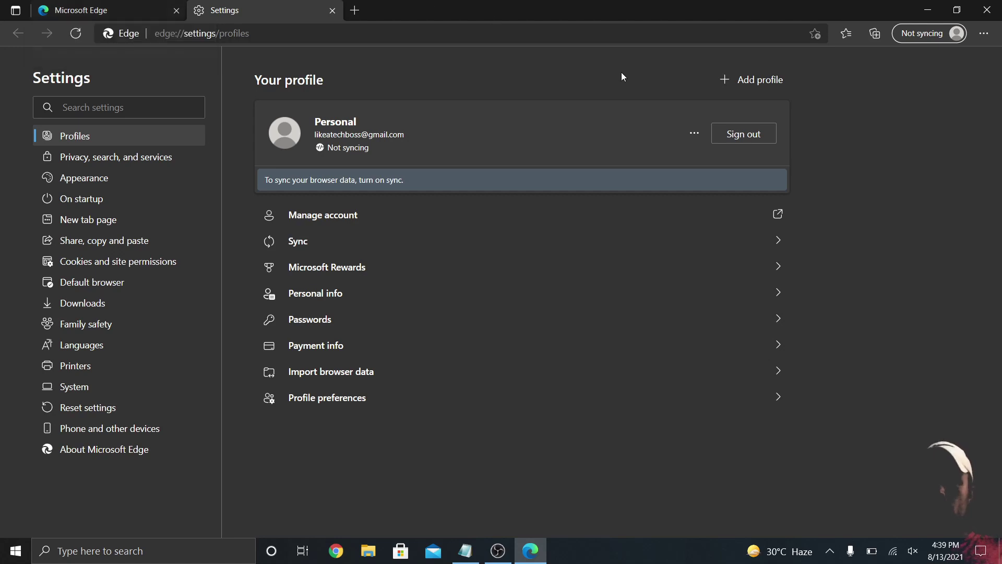
pyautogui.click(986, 11)
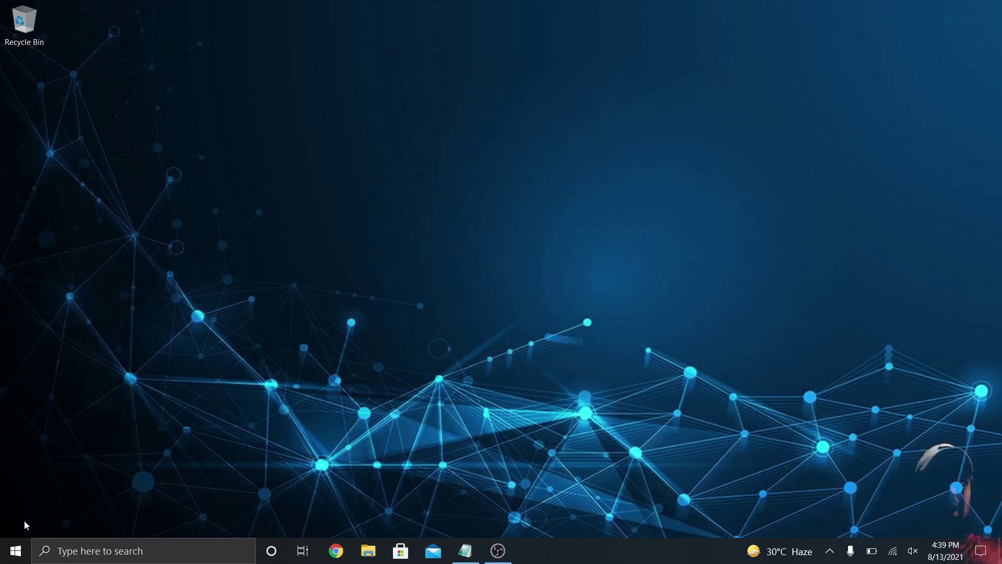
pyautogui.click(15, 550)
pyautogui.write('hell')
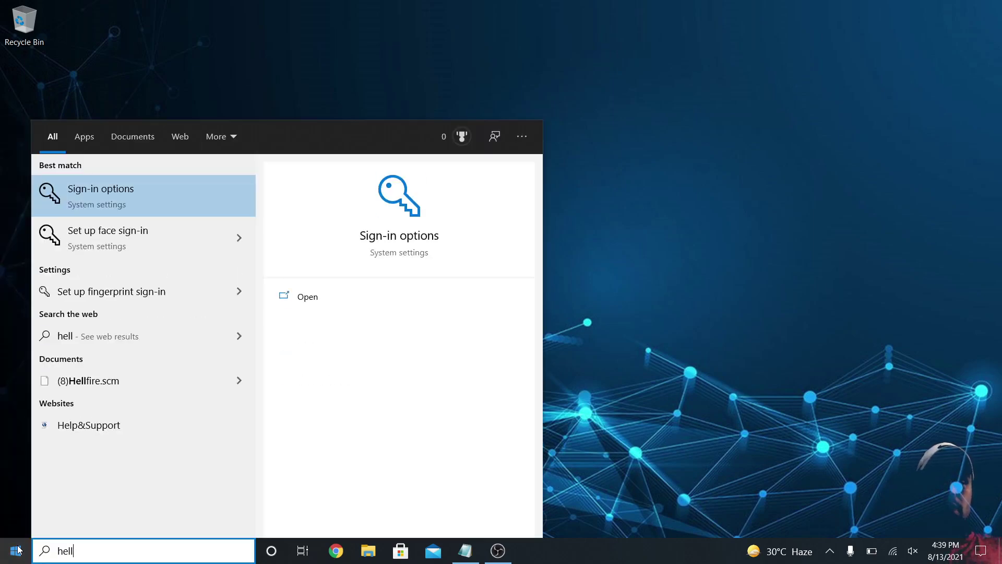
pyautogui.write('o')
pyautogui.press('Return')
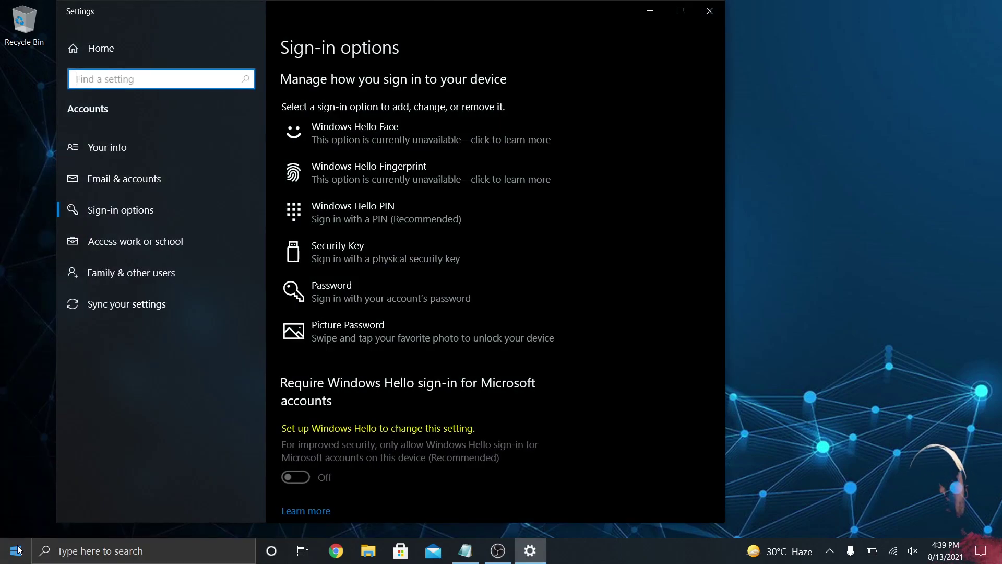
pyautogui.click(353, 127)
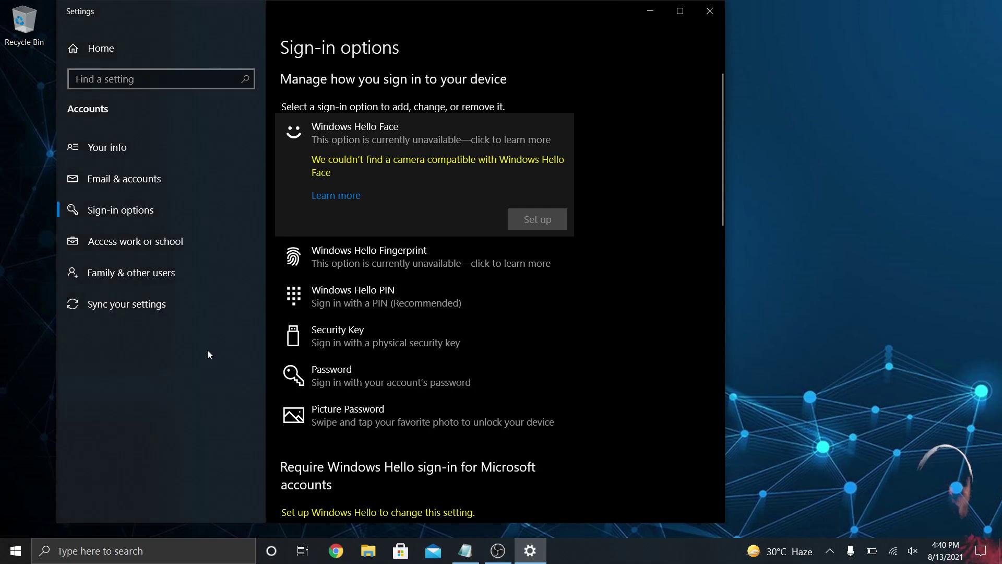
pyautogui.click(711, 12)
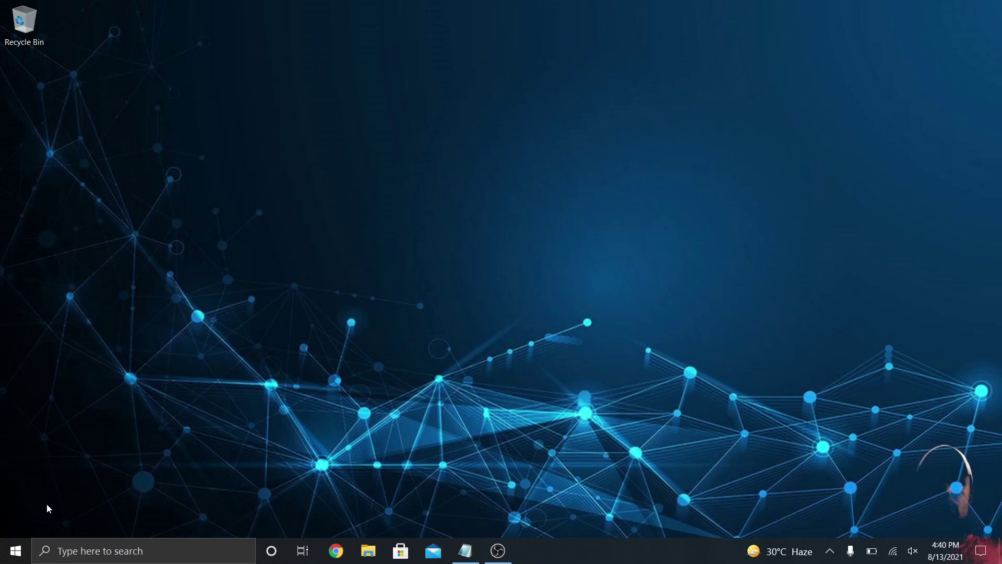
# Open Adobe Photoshop CC 2015's file location from Start via More > Open file location
pyautogui.click(16, 552)
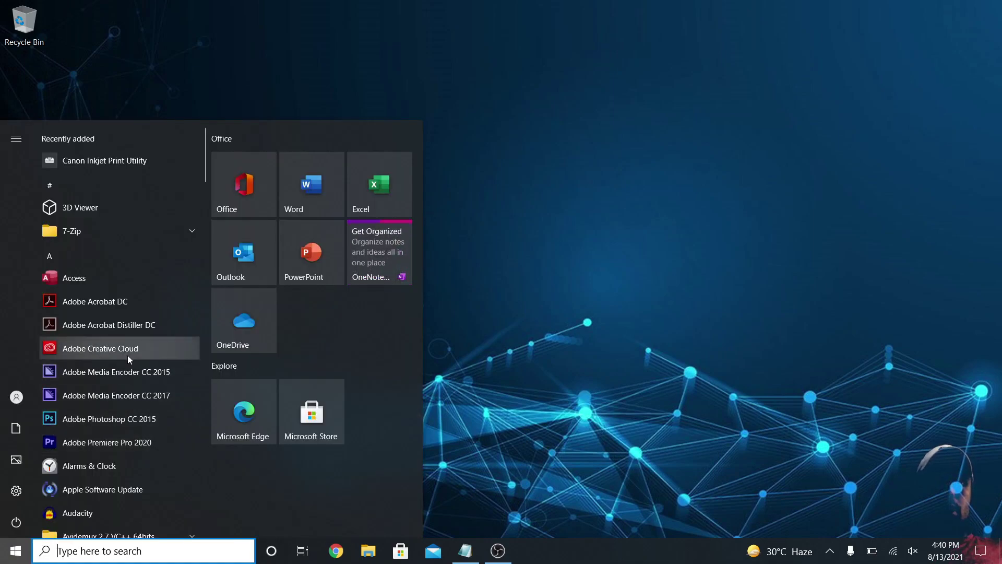
pyautogui.rightClick(104, 428)
pyautogui.moveTo(154, 466)
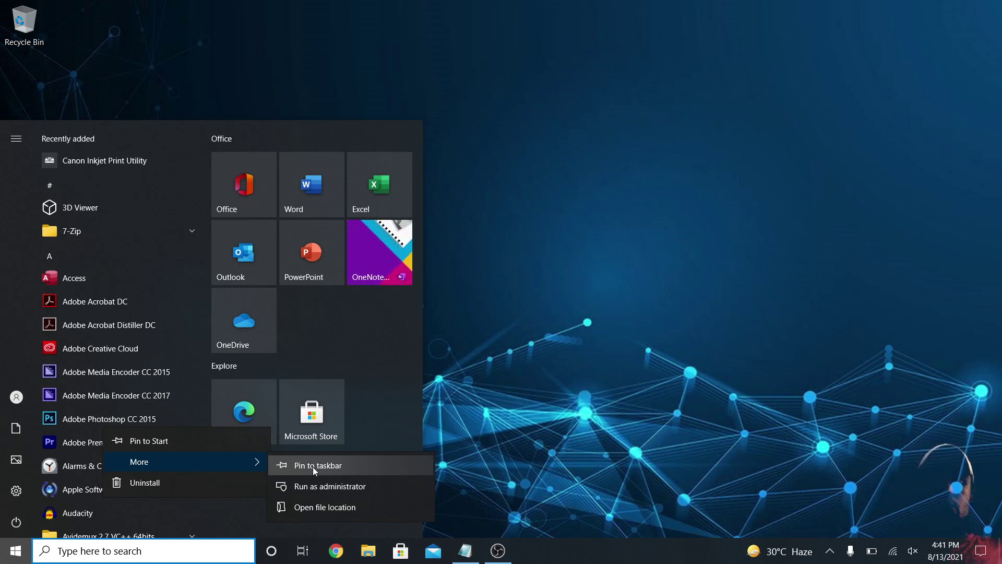
pyautogui.click(351, 509)
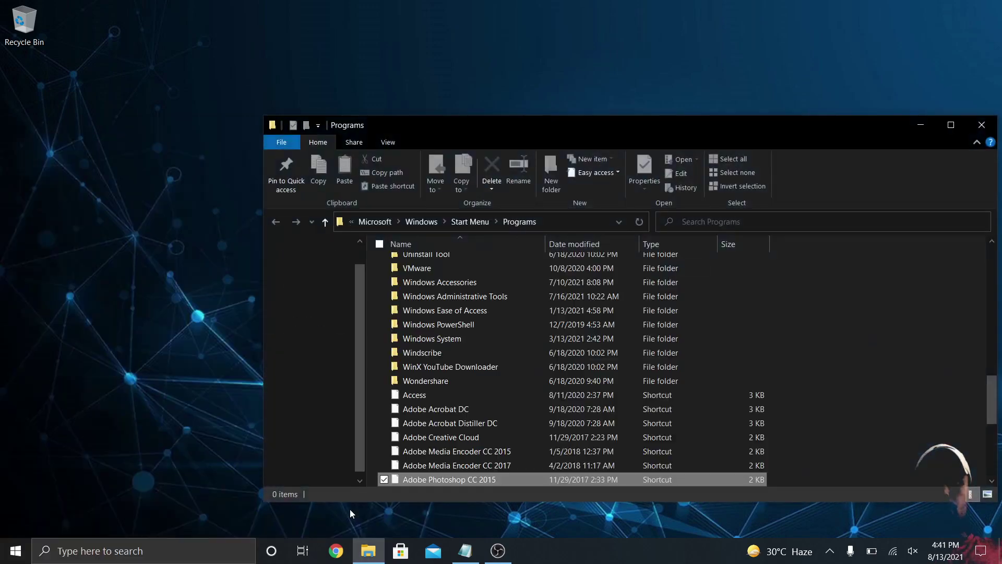
# Launch Photoshop CC 2015 and send its shortcut to the desktop
pyautogui.doubleClick(455, 479)
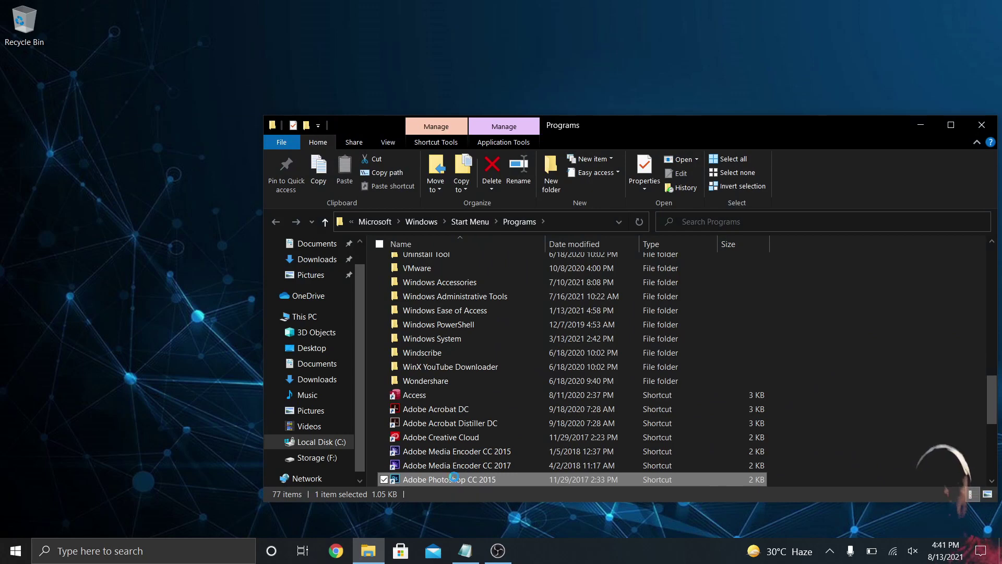
pyautogui.rightClick(454, 476)
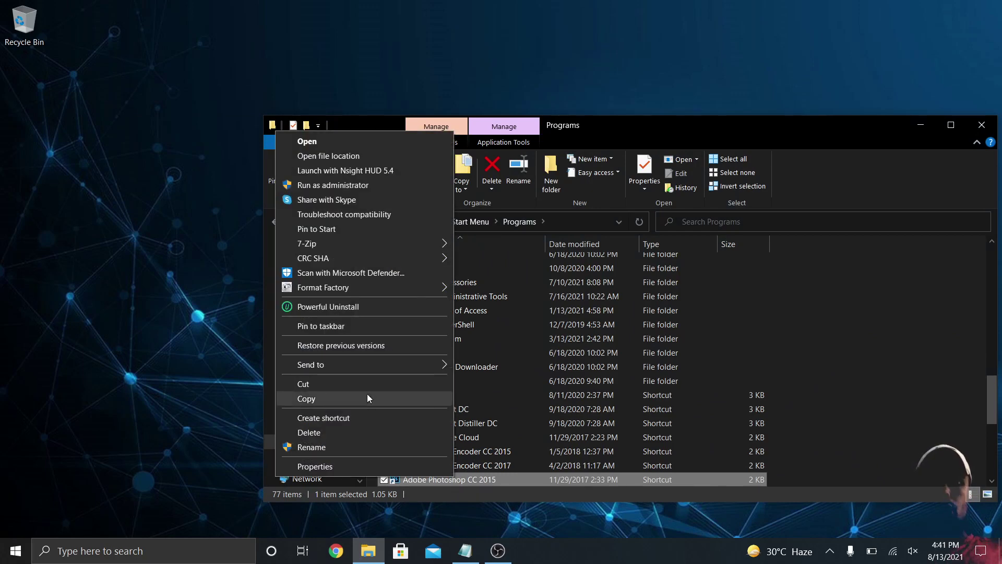
pyautogui.moveTo(384, 365)
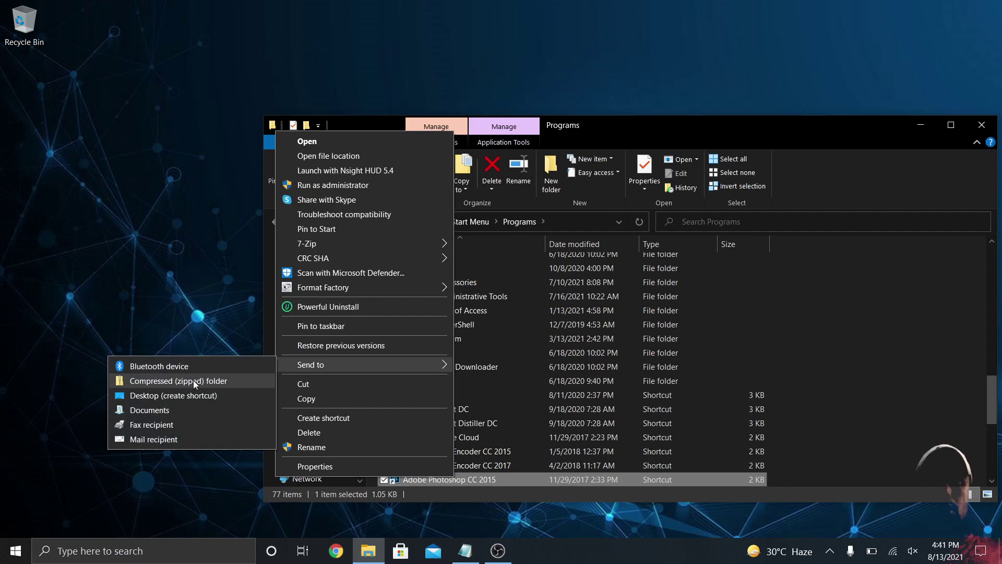
pyautogui.click(186, 395)
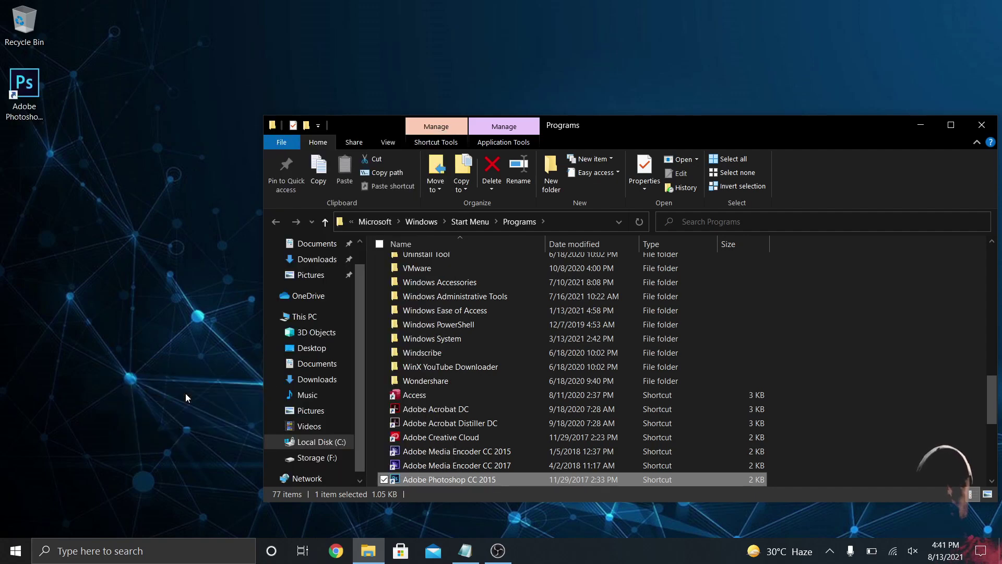
# Close the Programs window and delete the new Photoshop desktop shortcut
pyautogui.click(27, 82)
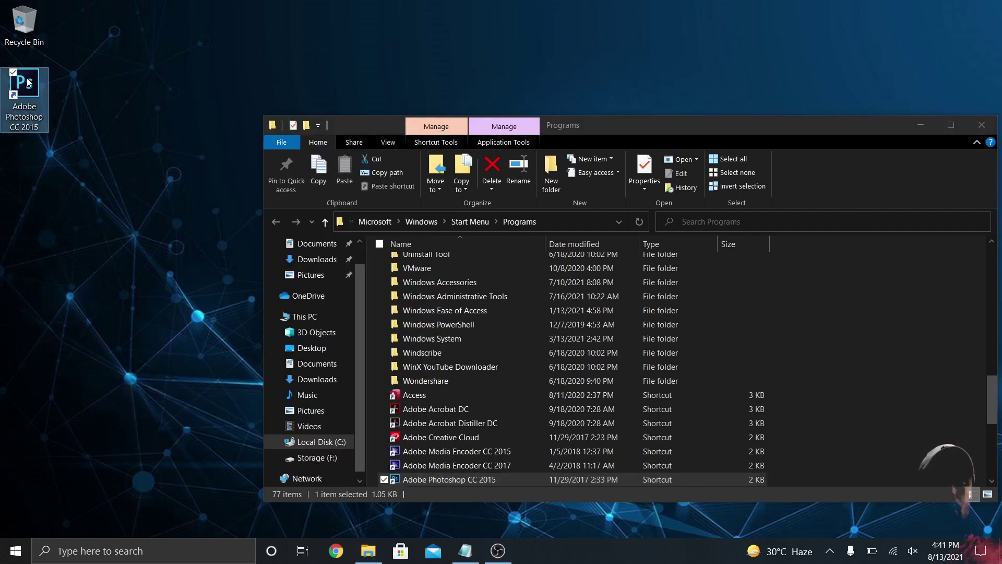
pyautogui.click(983, 127)
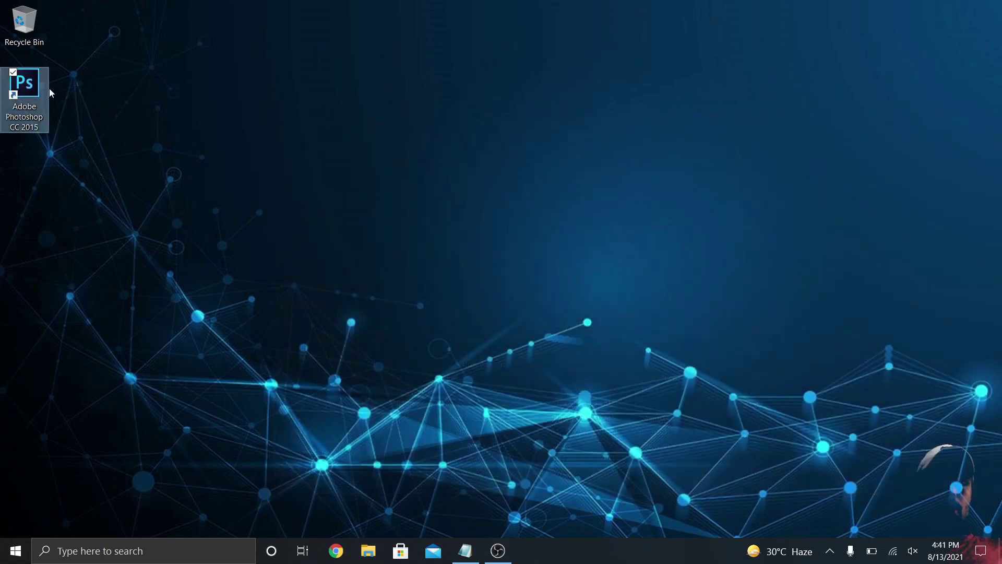
pyautogui.press('Delete')
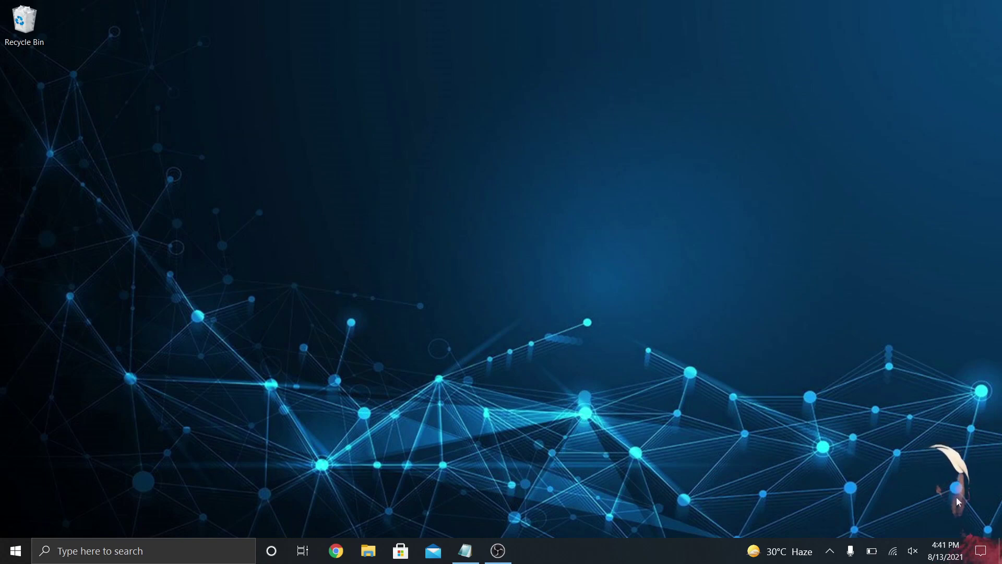
# Open Action Center showing no new notifications and the quick action tiles
pyautogui.click(982, 550)
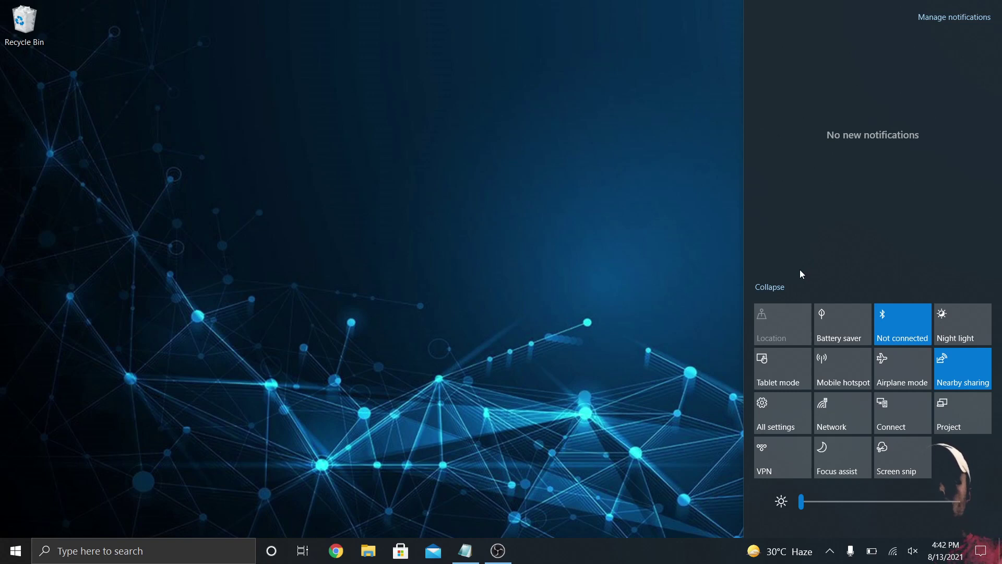
# Review the Notifications & actions settings, with app notifications left on, then close Settings
pyautogui.click(940, 18)
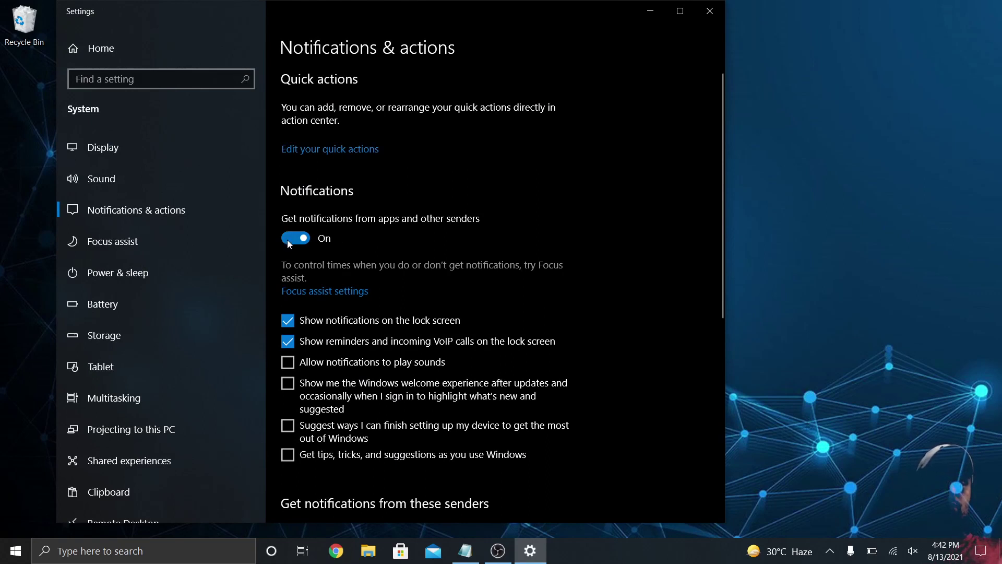
pyautogui.scroll(-1, 322, 324)
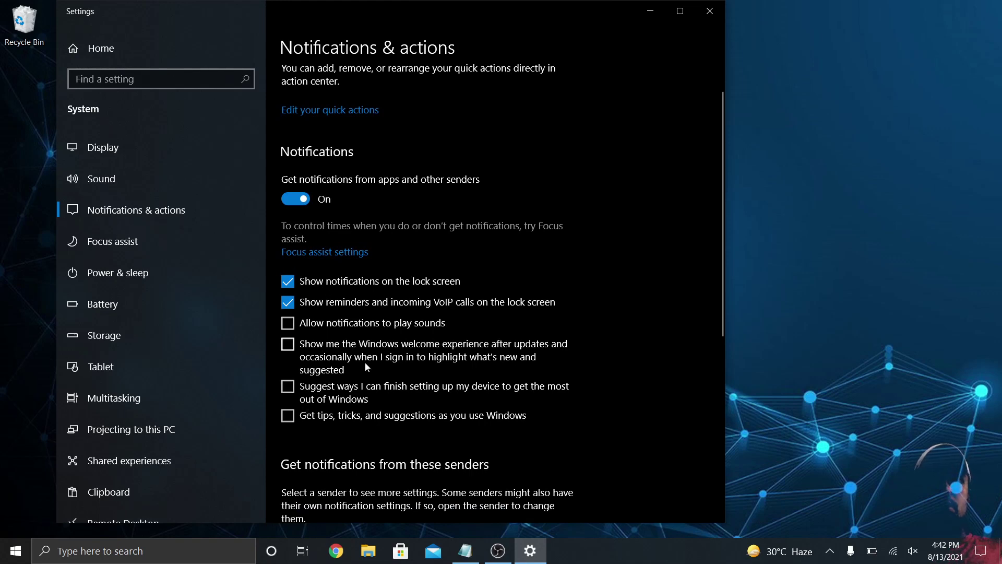
pyautogui.scroll(-4, 393, 407)
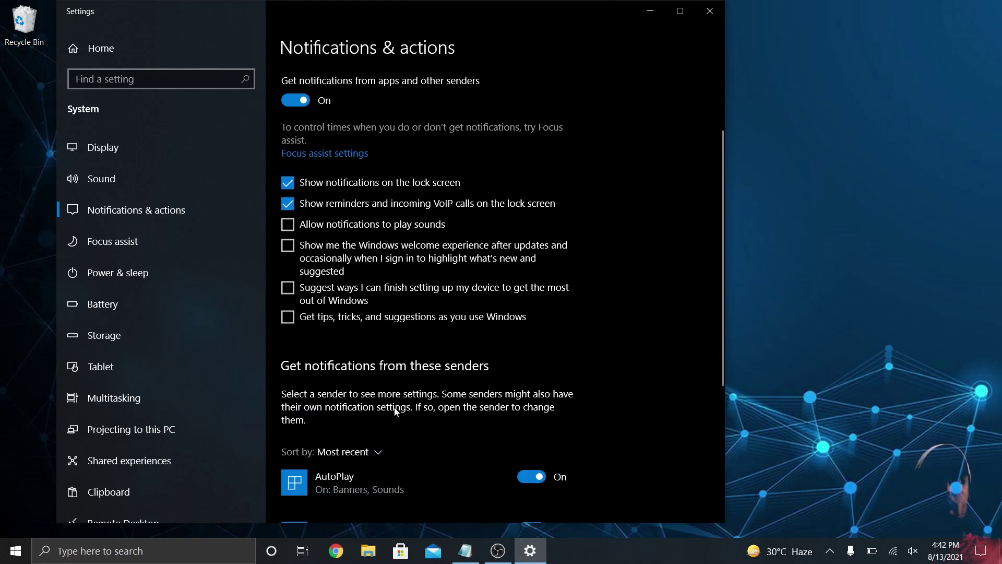
pyautogui.scroll(5, 393, 406)
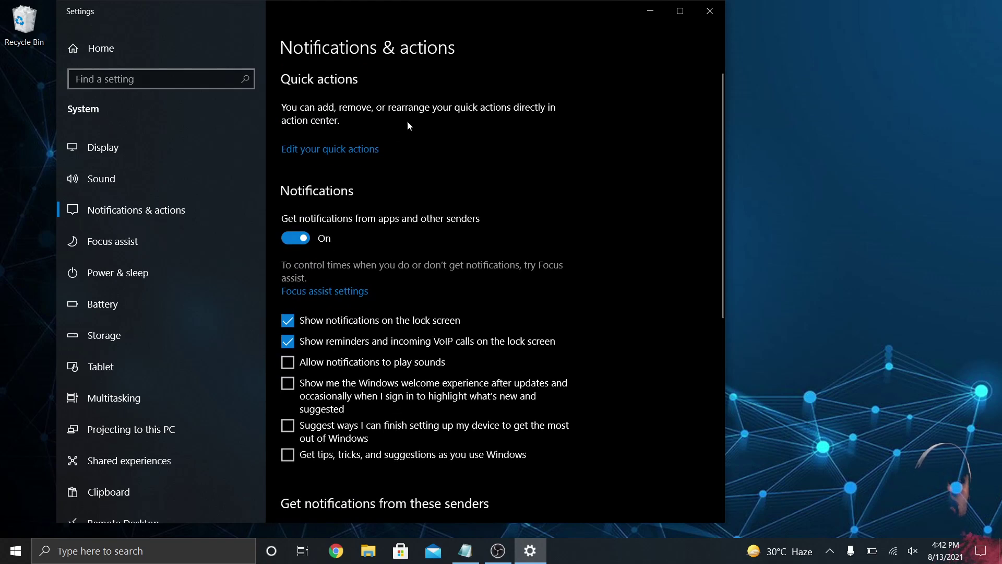
pyautogui.click(714, 14)
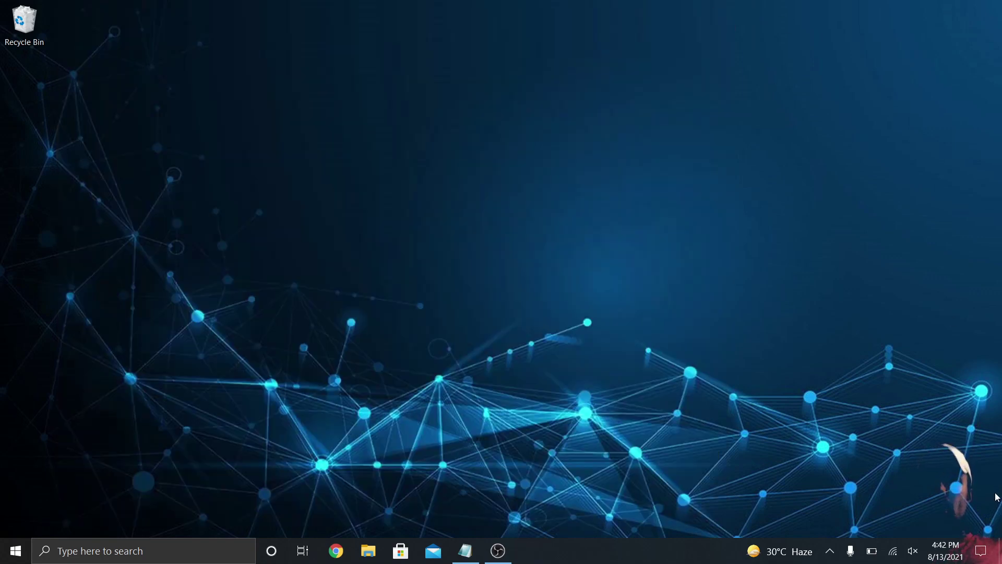
# Open Action Center and switch Night light on, then back off
pyautogui.press('super+a')
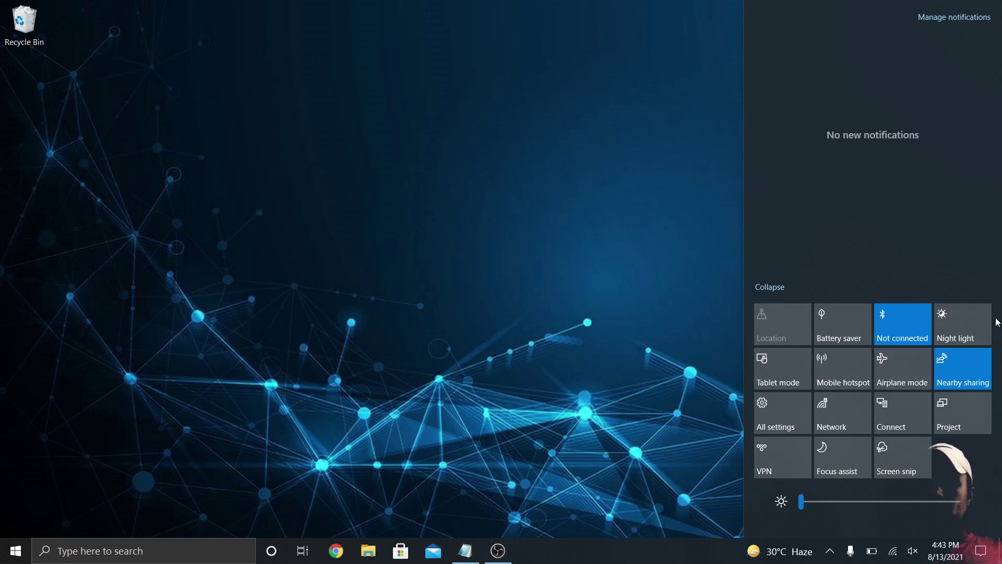
pyautogui.click(979, 326)
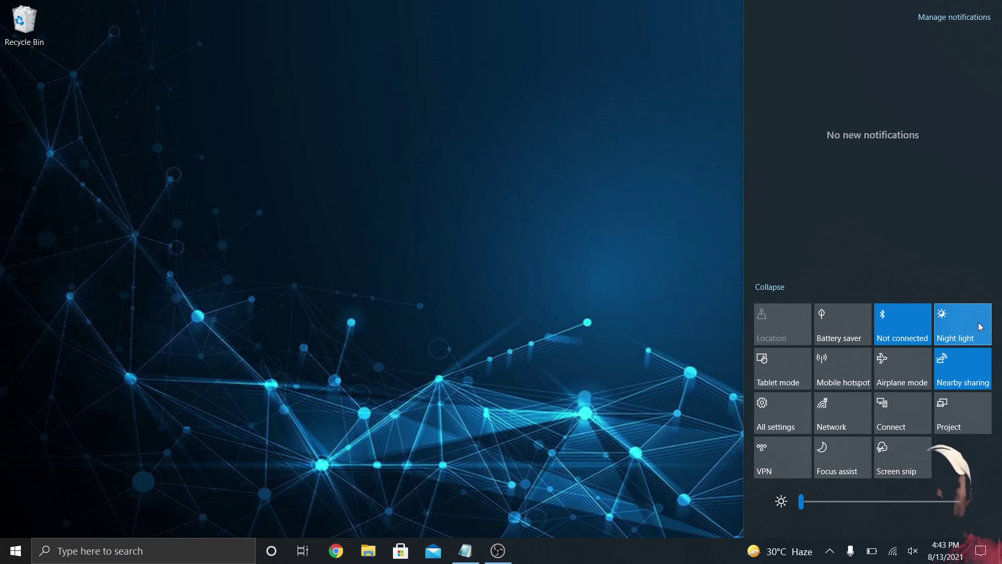
pyautogui.click(978, 322)
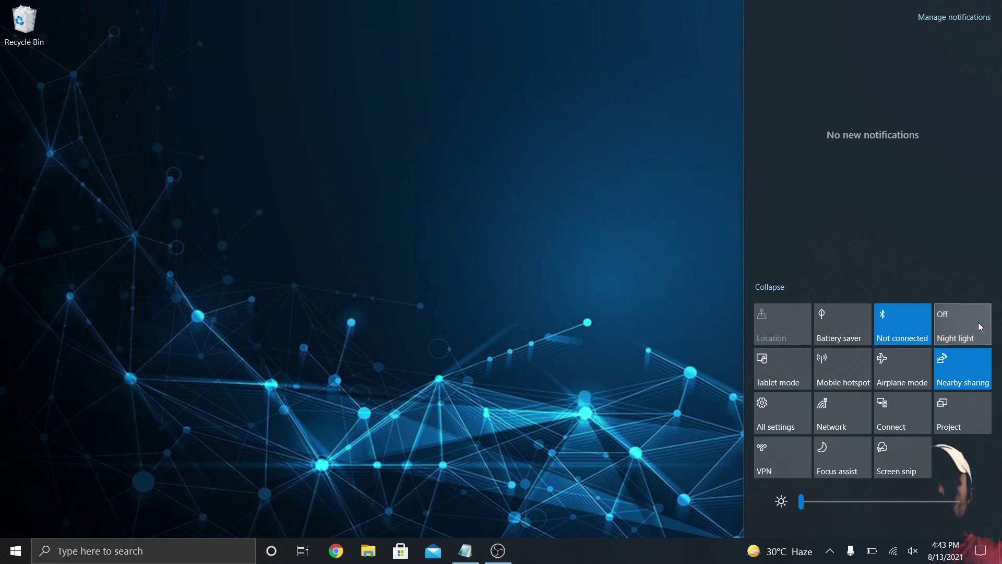
# Snip a rectangle of the desktop and view its 'Snip saved to clipboard' notification
pyautogui.click(904, 457)
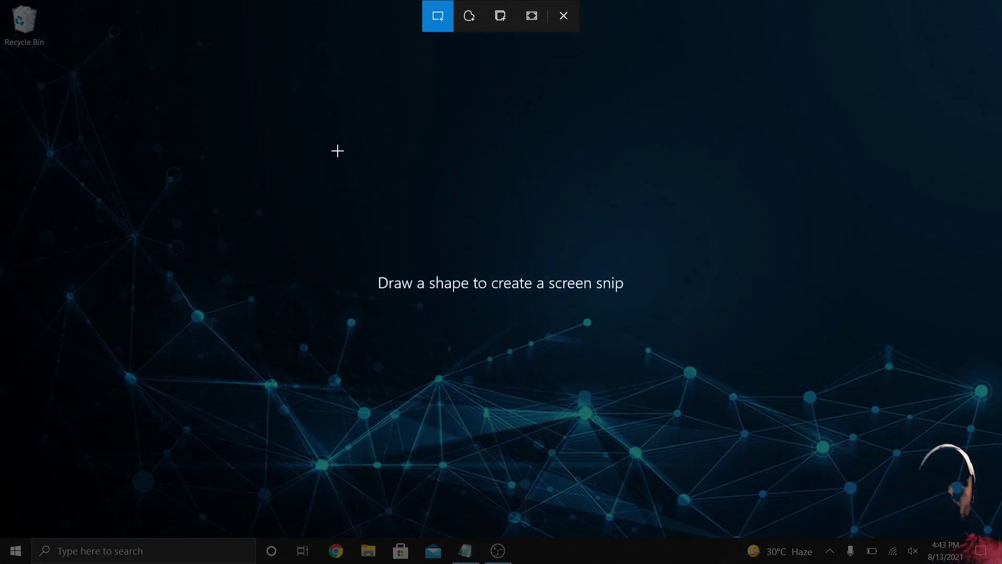
pyautogui.moveTo(293, 146); pyautogui.dragTo(688, 353)
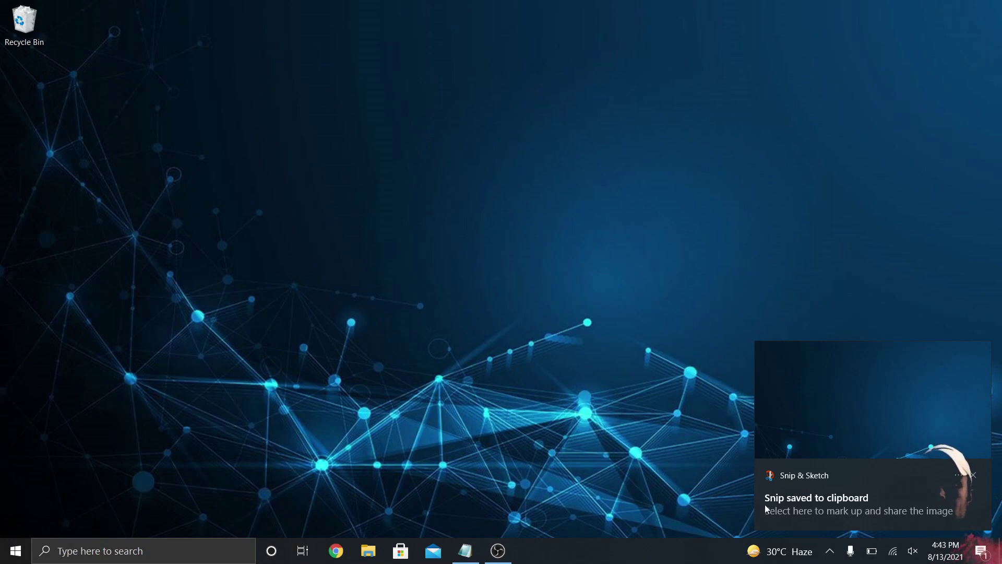
pyautogui.click(980, 552)
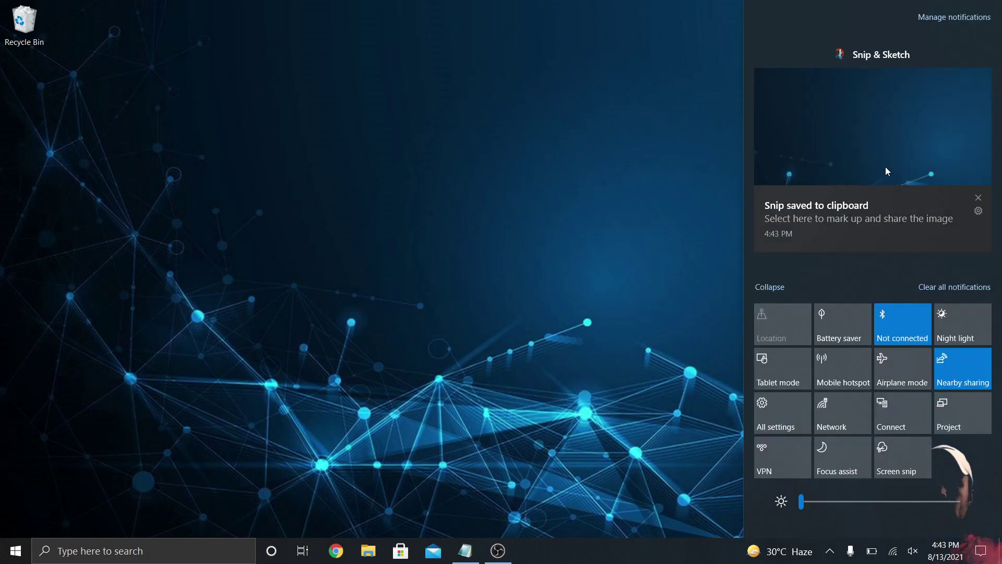
# Paste the 757 × 398 px snip into a new Paint canvas, then close Paint without saving
pyautogui.click(16, 555)
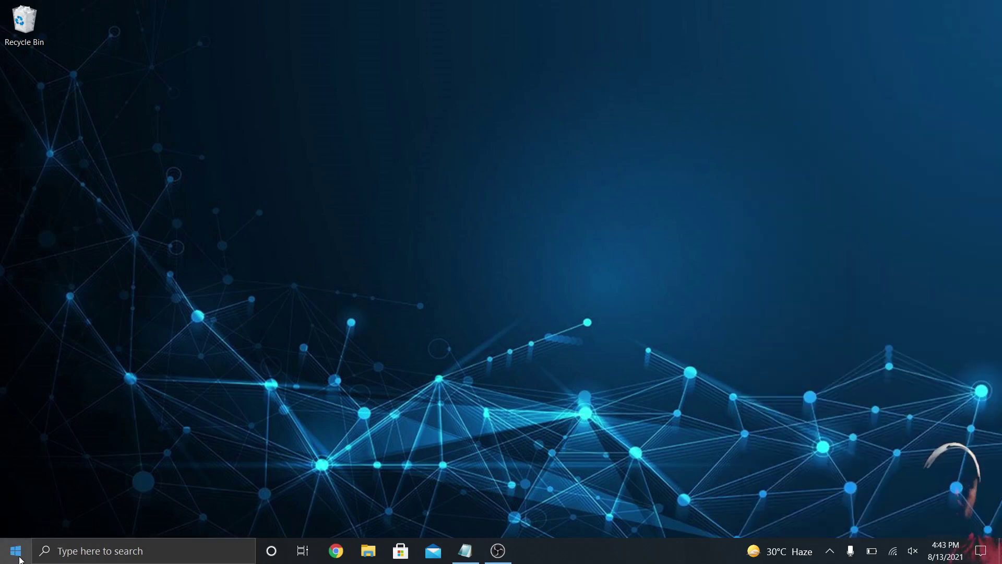
pyautogui.click(18, 556)
pyautogui.write('pai')
pyautogui.click(20, 559)
pyautogui.hotkey('ctrl', 'v')
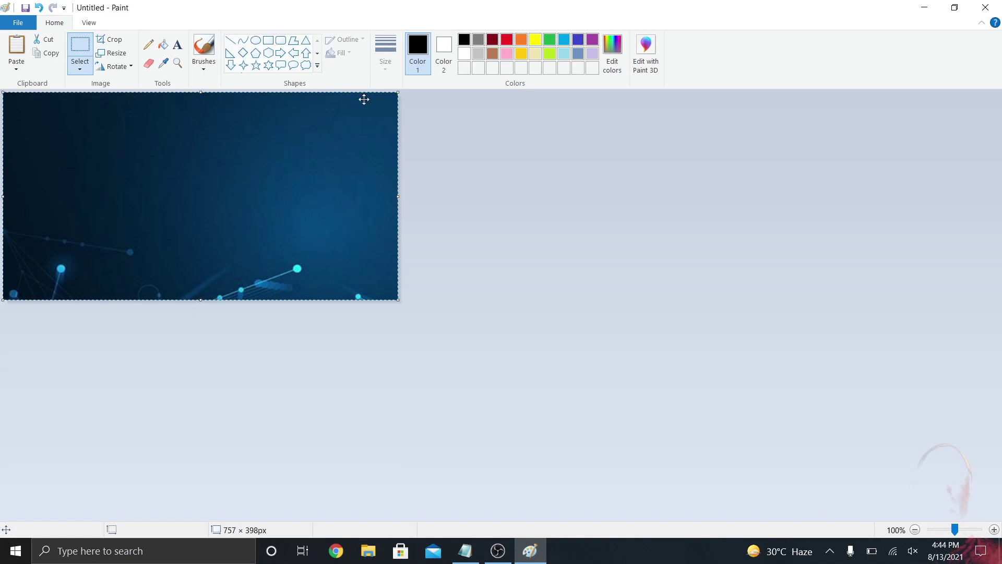
pyautogui.click(994, 10)
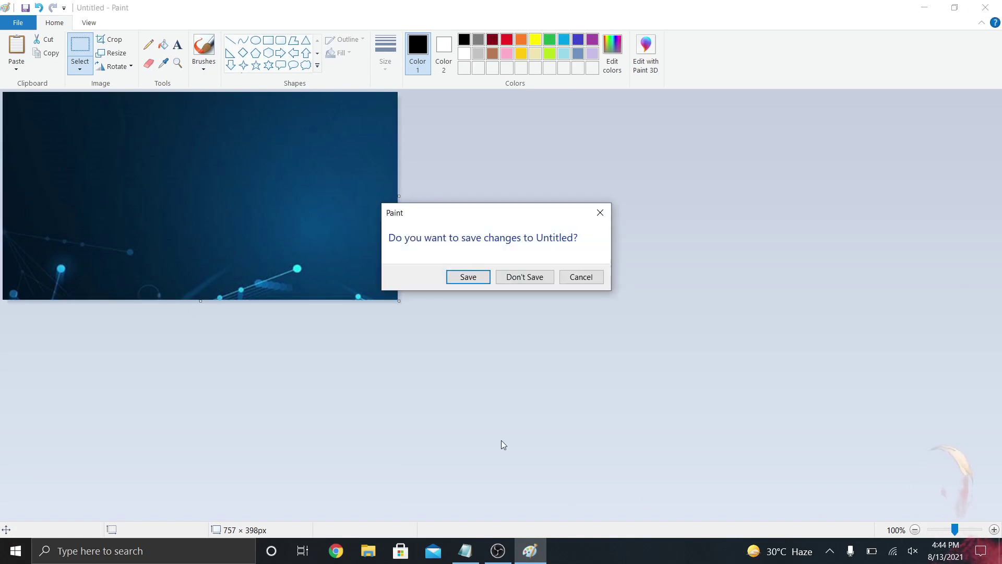
pyautogui.click(536, 282)
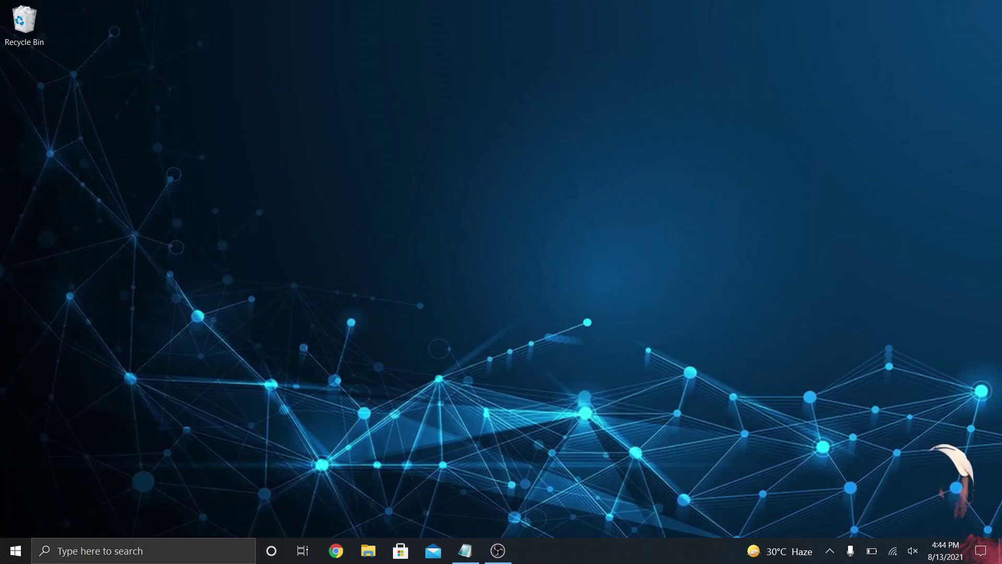
# In Action Center, set brightness to 5 and clear the Snip & Sketch notification
pyautogui.press('super+a')
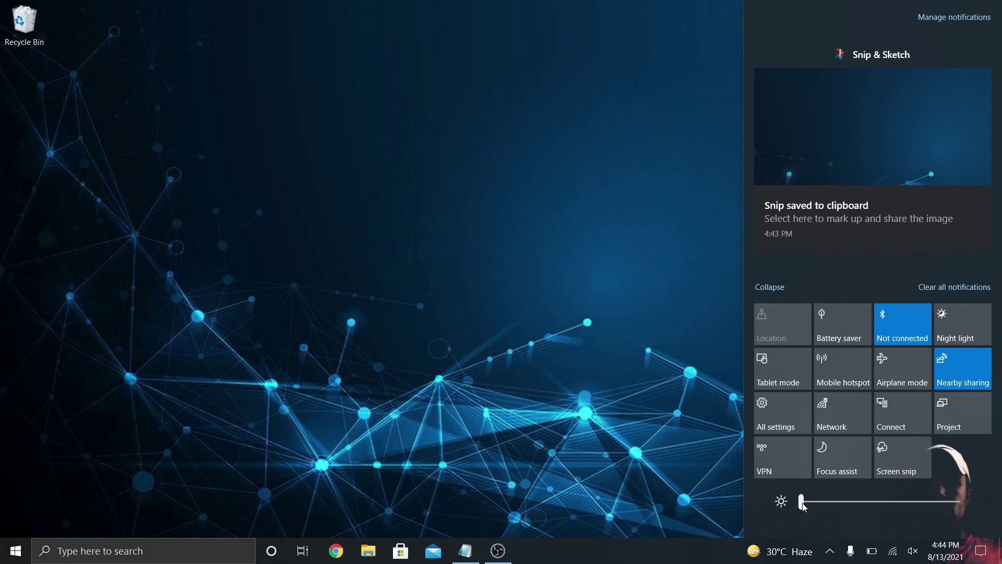
pyautogui.moveTo(801, 501)
pyautogui.mouseDown()
pyautogui.moveTo(822, 501)
pyautogui.moveTo(799, 504)
pyautogui.mouseUp()
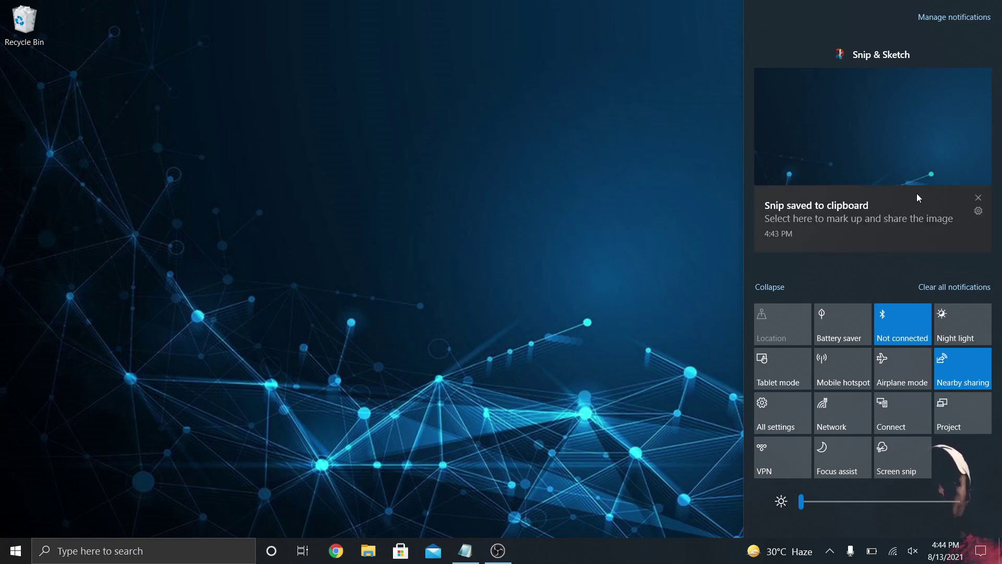
pyautogui.click(954, 286)
pyautogui.click(541, 340)
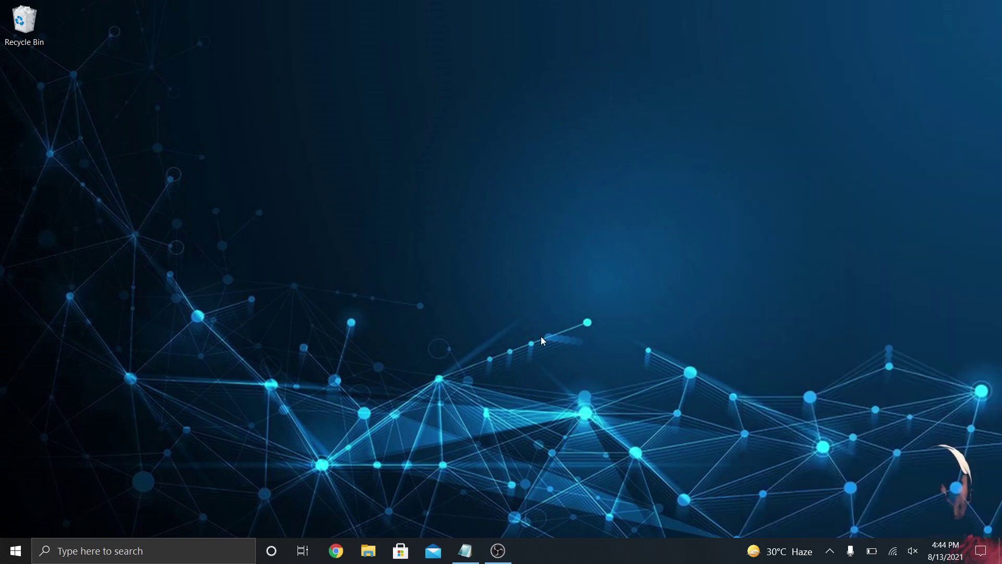